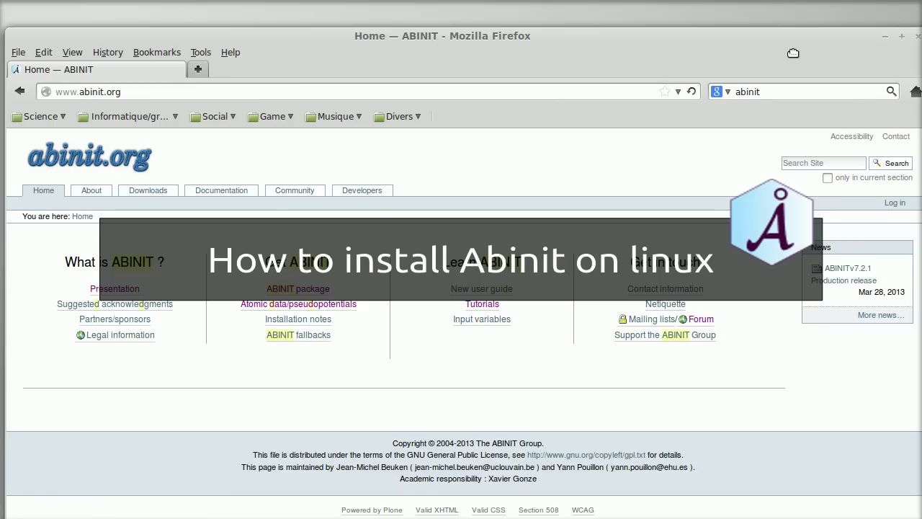
View the ABINIT presentation page on abinit.org and return to the site's home page
{"action": "left_click_drag", "start_coordinate": [793, 53], "coordinate": [789, 45]}
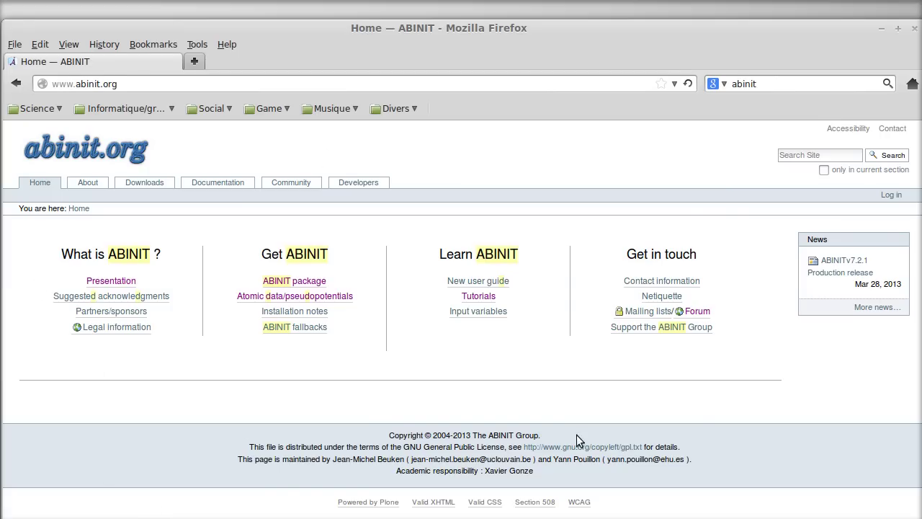
{"action": "left_click", "coordinate": [113, 281]}
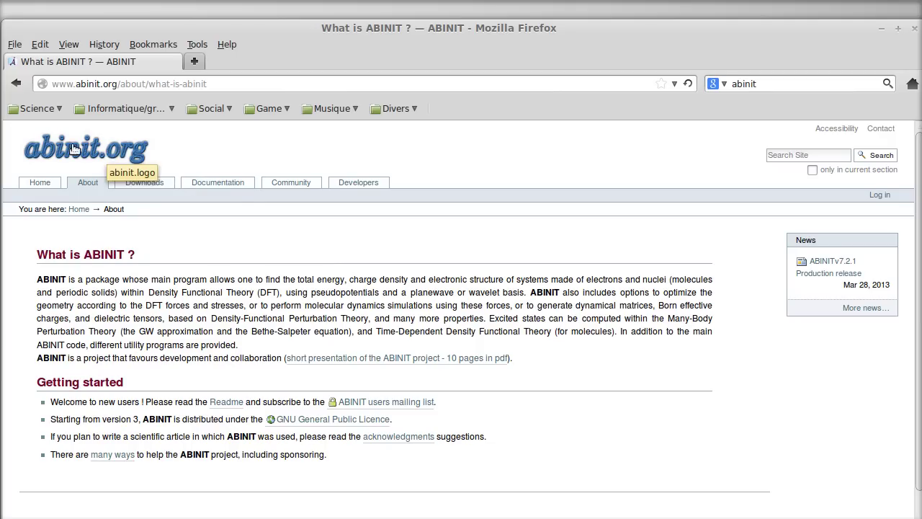
{"action": "left_click", "coordinate": [106, 157]}
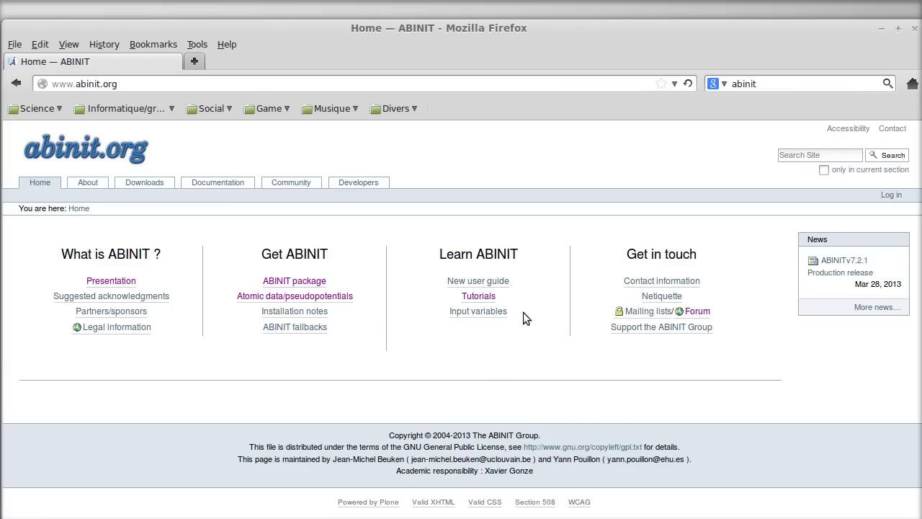
Open the download page for the current ABINIT release from the site's source packages
{"action": "left_click", "coordinate": [163, 188]}
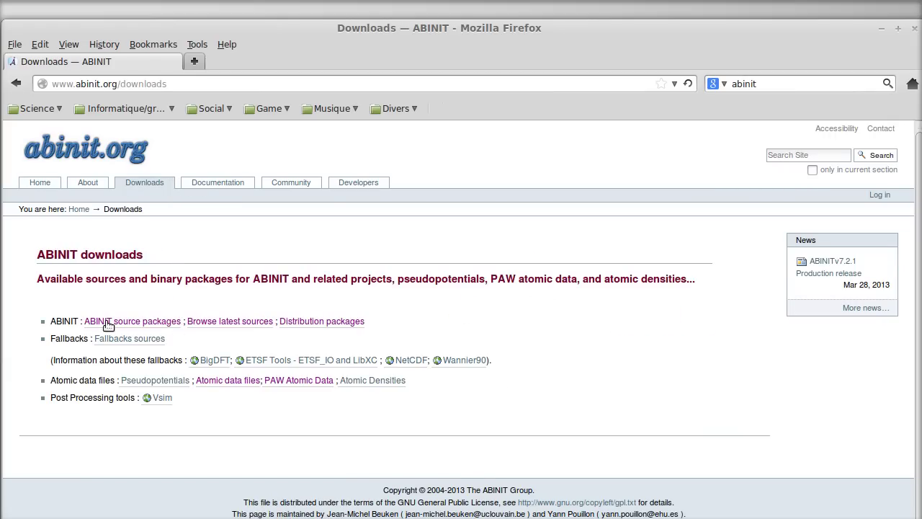
{"action": "left_click", "coordinate": [137, 324]}
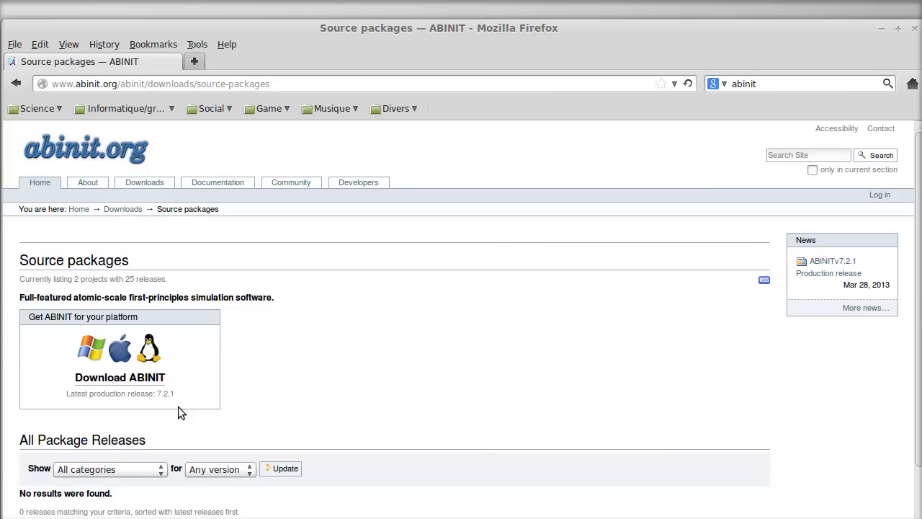
{"action": "left_click", "coordinate": [121, 376]}
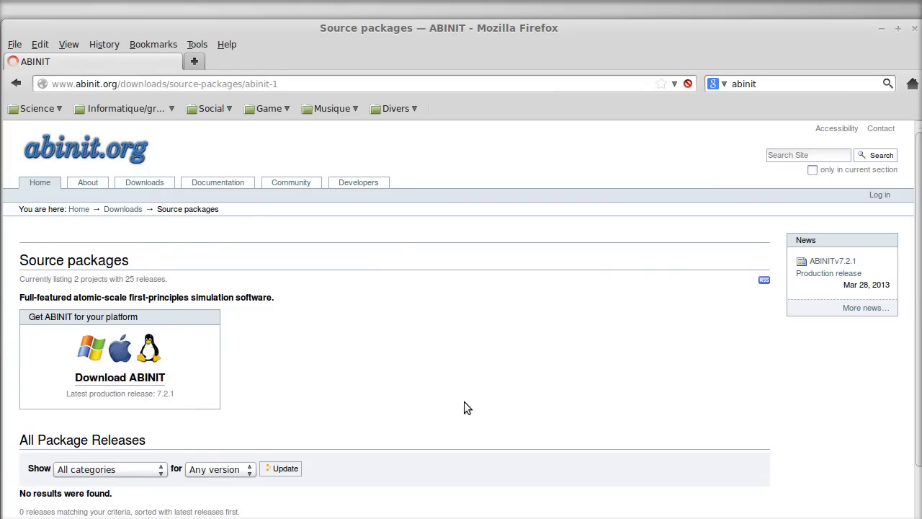
{"action": "left_click_drag", "start_coordinate": [416, 34], "coordinate": [420, 19]}
{"action": "scroll", "coordinate": [211, 428], "scroll_direction": "down", "scroll_amount": 1}
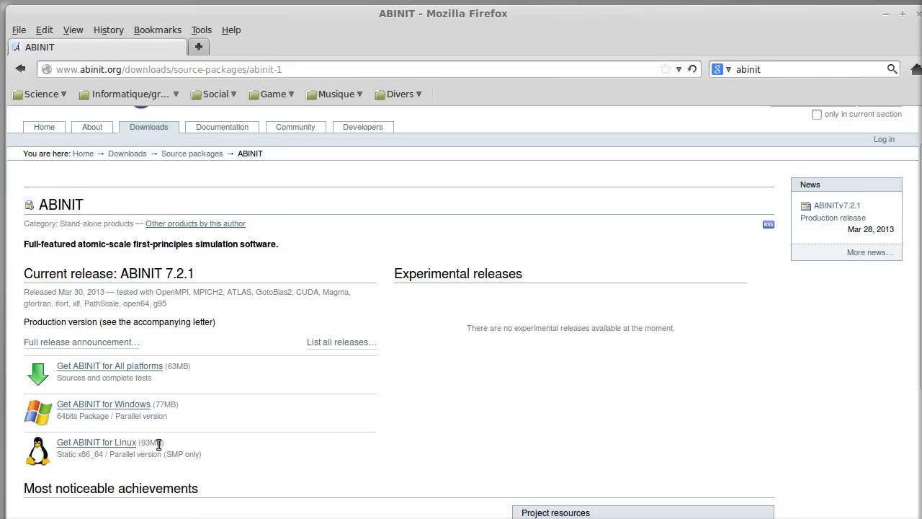
Download the all-platforms ABINIT source archive and save abinit-7.2.1.tar.gz in the program folder
{"action": "left_click", "coordinate": [107, 371]}
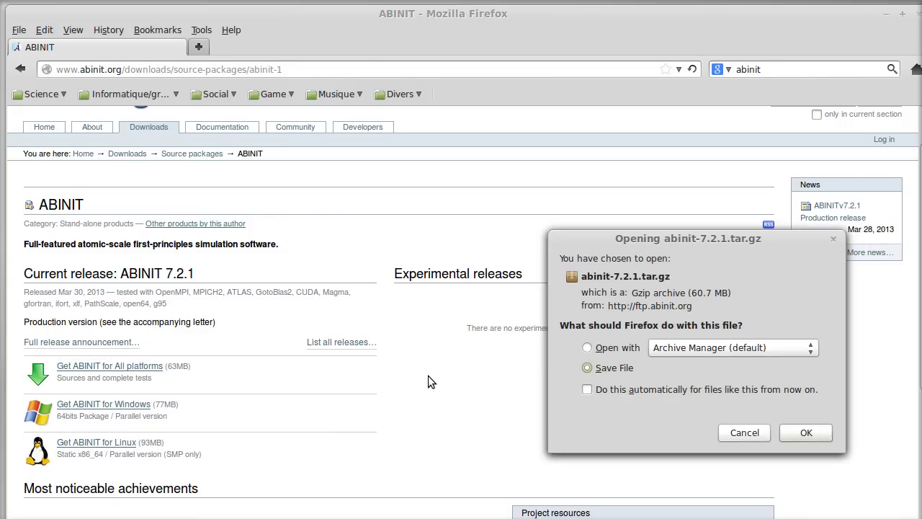
{"action": "left_click", "coordinate": [806, 433]}
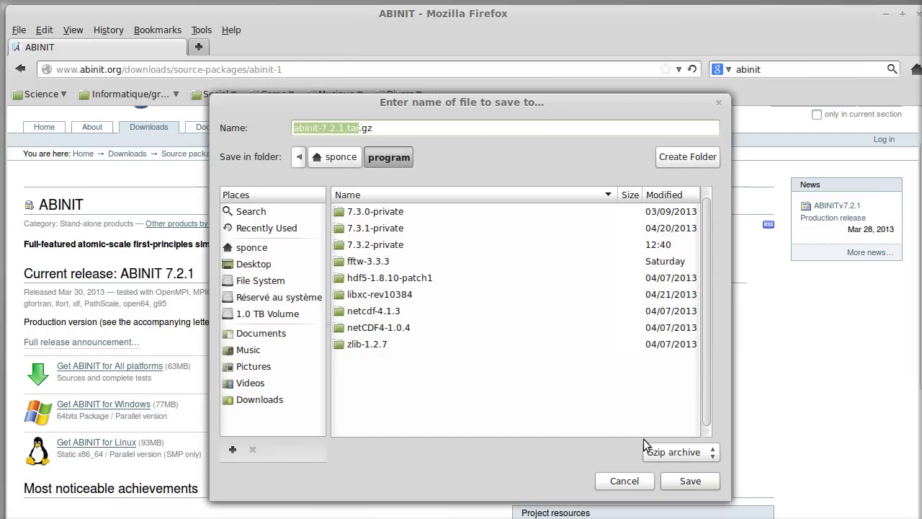
{"action": "left_click", "coordinate": [691, 482]}
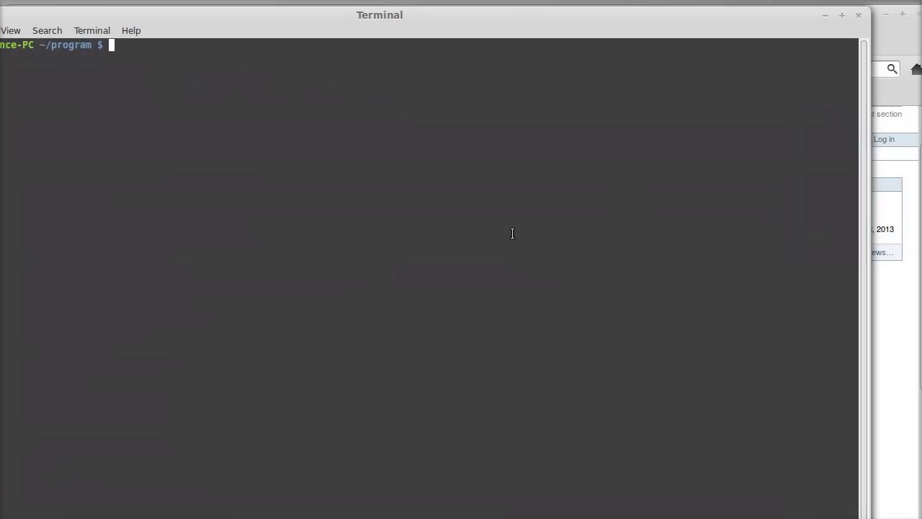
Switch to the Terminal, list the ~/program folder and extract abinit-7.2.1.tar.gz with tar -xvf
{"action": "left_click_drag", "start_coordinate": [401, 16], "coordinate": [469, 16]}
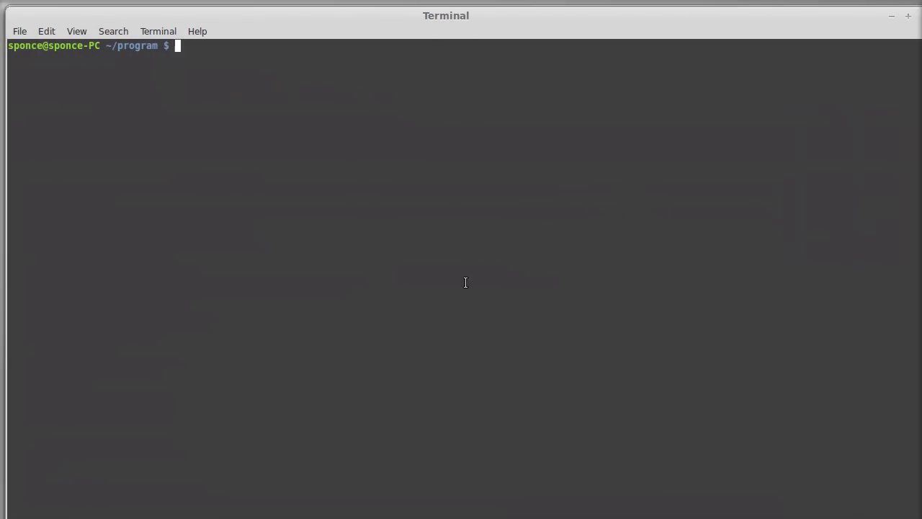
{"action": "type", "text": "ls"}
{"action": "key", "text": "Return"}
{"action": "type", "text": "tar -xvf"}
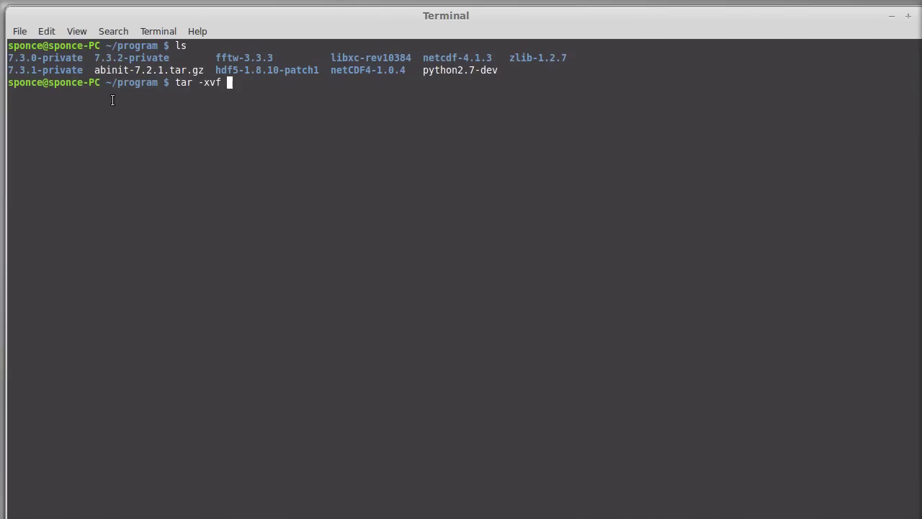
{"action": "double_click", "coordinate": [168, 70]}
{"action": "middle_click", "coordinate": [334, 83]}
{"action": "key", "text": "Return"}
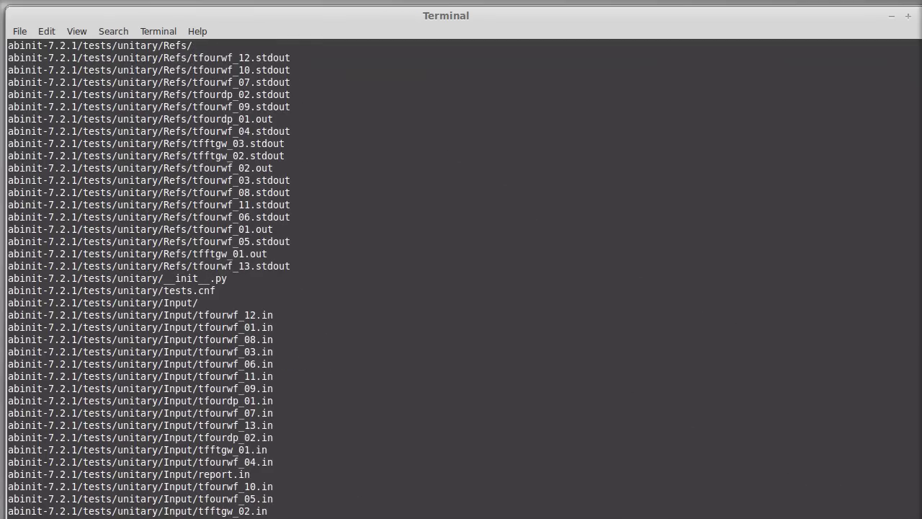
List the program folder, change into the extracted abinit-7.2.1 directory and list its contents
{"action": "left_click_drag", "start_coordinate": [918, 389], "coordinate": [918, 510]}
{"action": "type", "text": "ls"}
{"action": "key", "text": "Return"}
{"action": "type", "text": "cd"}
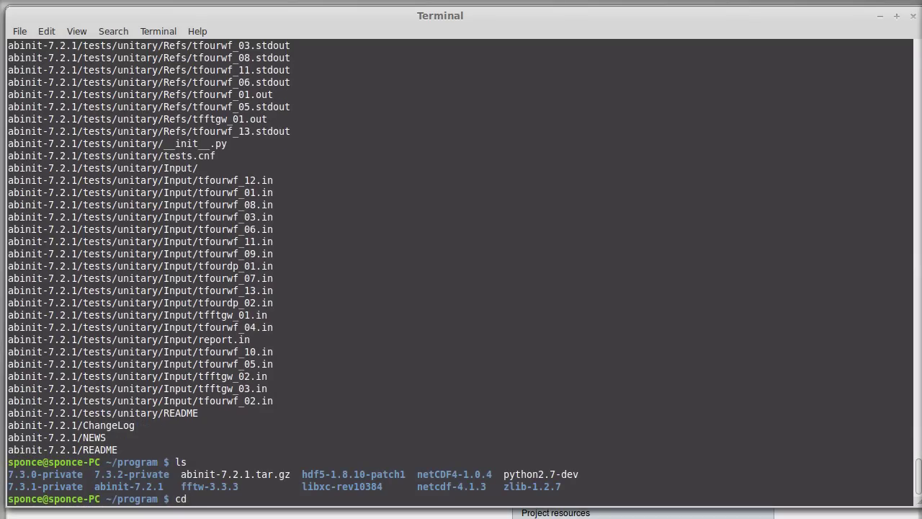
{"action": "type", "text": " abinit-7.2.1/"}
{"action": "key", "text": "Return"}
{"action": "type", "text": "ls"}
{"action": "key", "text": "Return"}
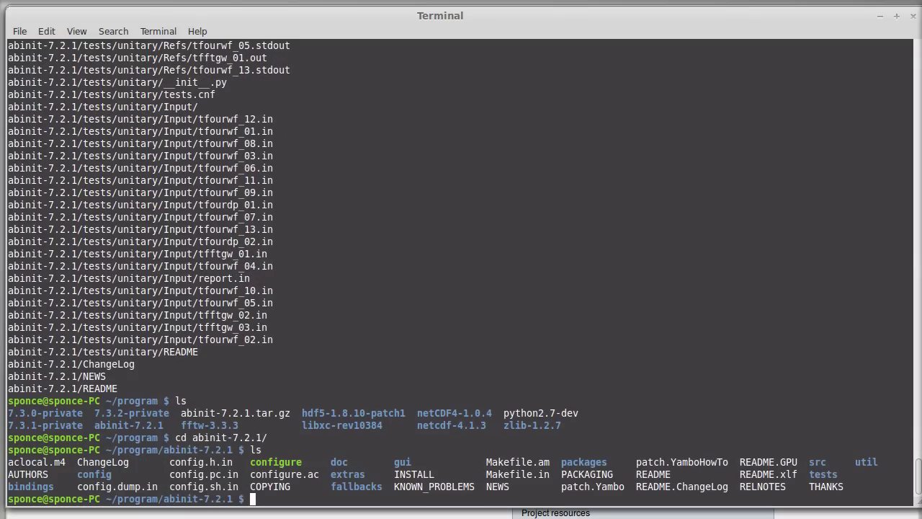
Create a directory named build inside abinit-7.2.1, change into it and list its contents
{"action": "type", "text": "mkdir build"}
{"action": "key", "text": "Return"}
{"action": "type", "text": "ls"}
{"action": "key", "text": "Return"}
{"action": "type", "text": "cd "}
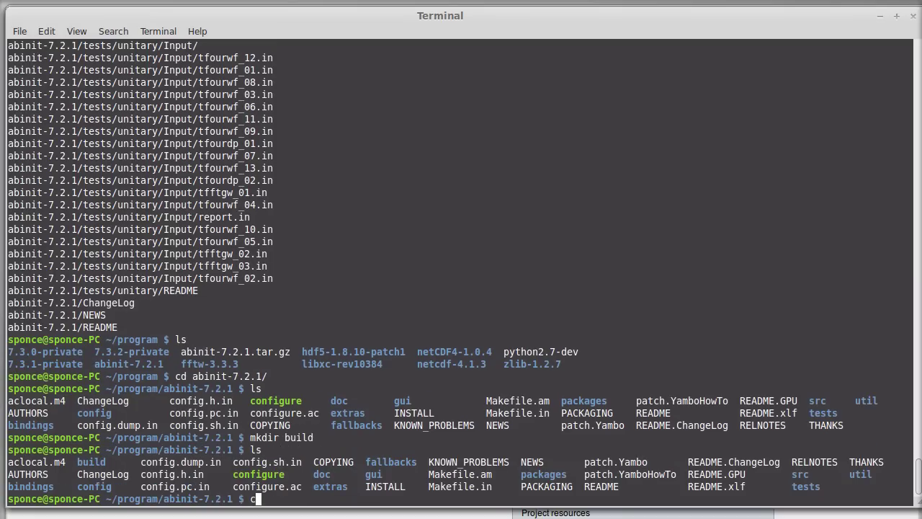
{"action": "type", "text": "b"}
{"action": "key", "text": "Tab"}
{"action": "key", "text": "Return"}
{"action": "type", "text": "ls"}
{"action": "key", "text": "Return"}
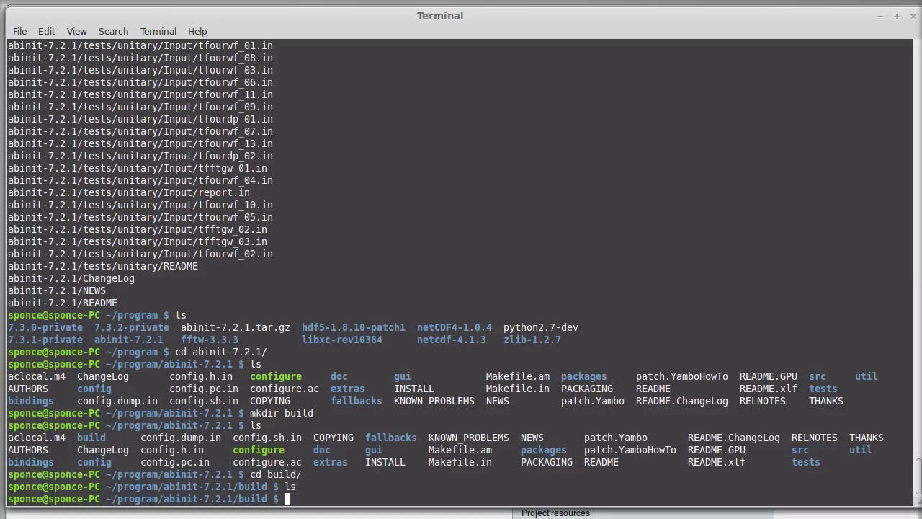
Switch to Firefox, return to the ABINIT home page and open the ABINIT discussion forum
{"action": "key", "text": "alt+Tab"}
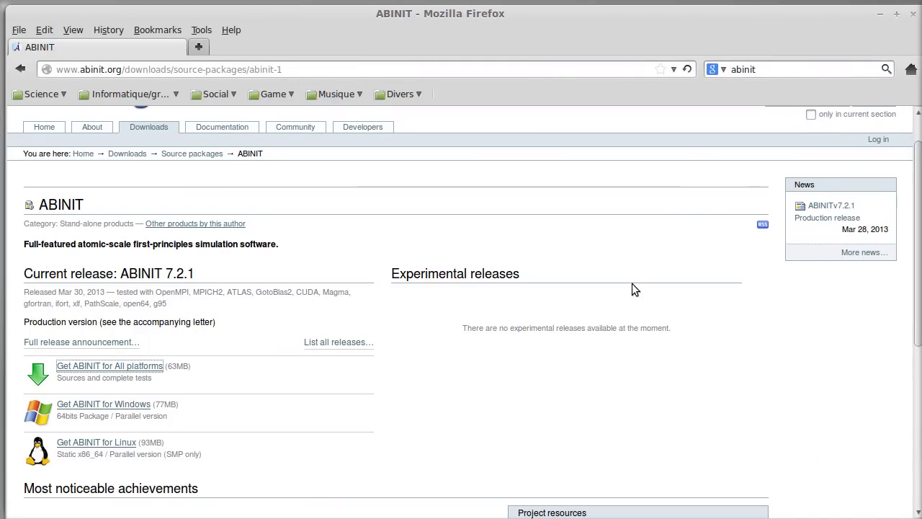
{"action": "scroll", "coordinate": [152, 203], "scroll_direction": "up", "scroll_amount": 1}
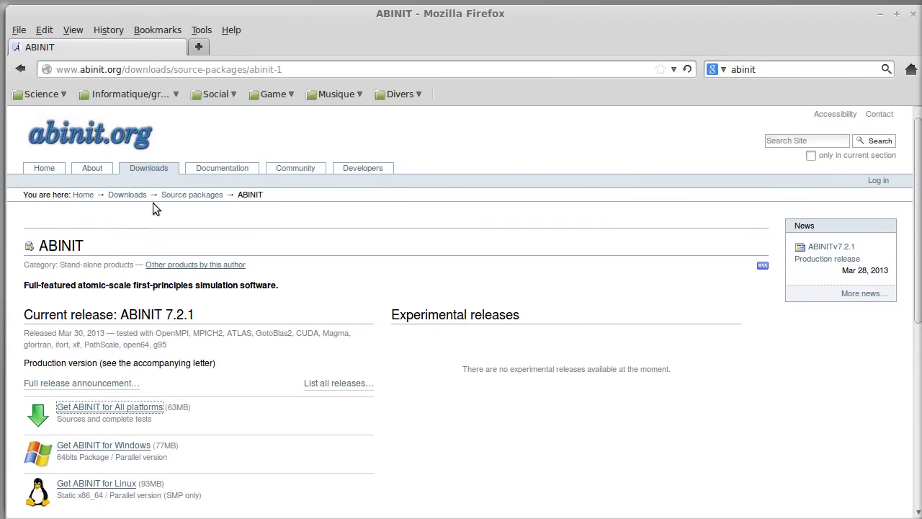
{"action": "left_click", "coordinate": [101, 137]}
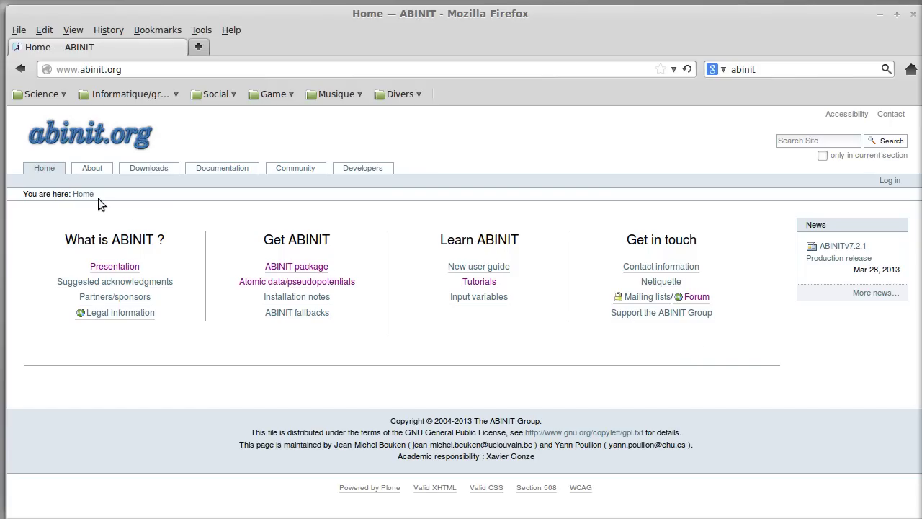
{"action": "left_click", "coordinate": [689, 304]}
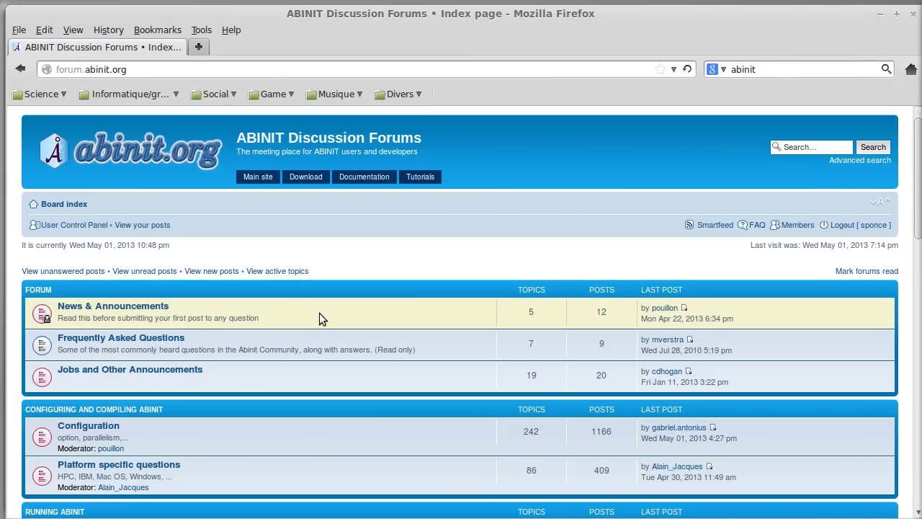
Open the topic "Recipe to compile abinit on UBUNTU 10.04/12.04 (64bits)" under Platform specific questions and view its package installation commands
{"action": "scroll", "coordinate": [361, 313], "scroll_direction": "down", "scroll_amount": 1}
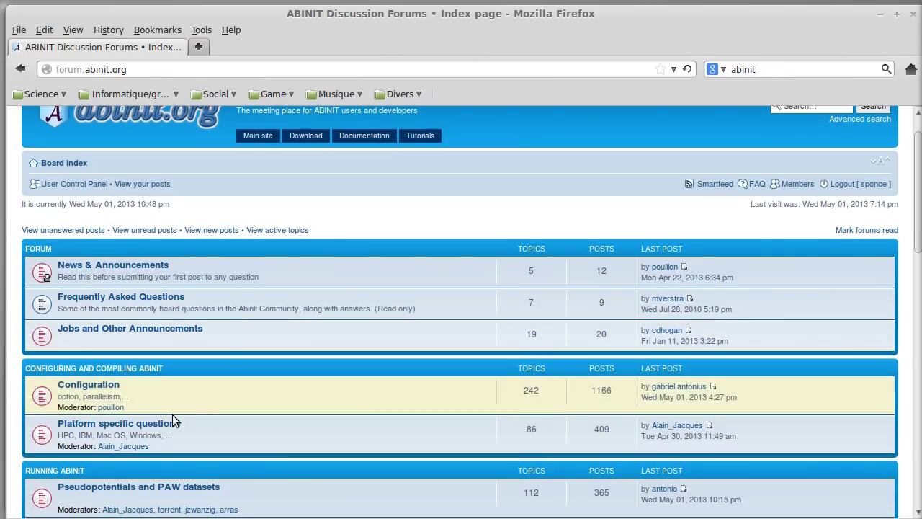
{"action": "left_click", "coordinate": [85, 426]}
{"action": "scroll", "coordinate": [402, 377], "scroll_direction": "down", "scroll_amount": 2}
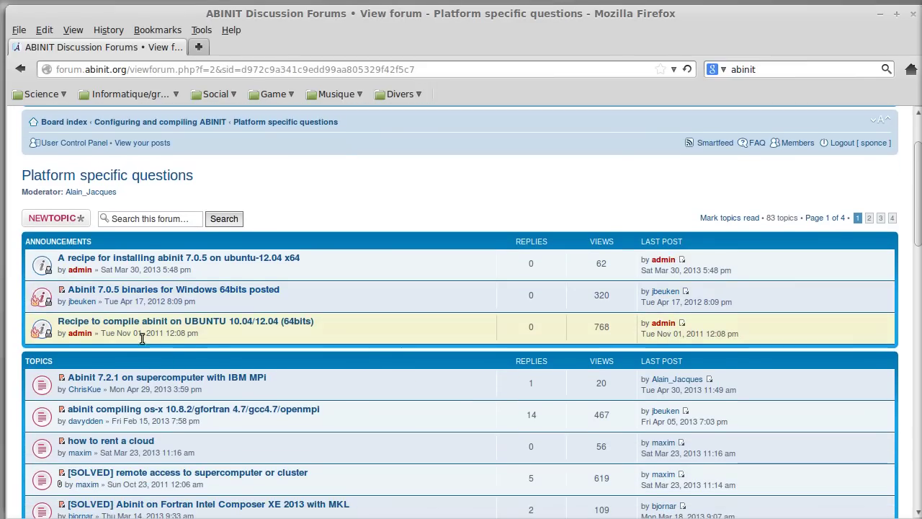
{"action": "left_click", "coordinate": [82, 325]}
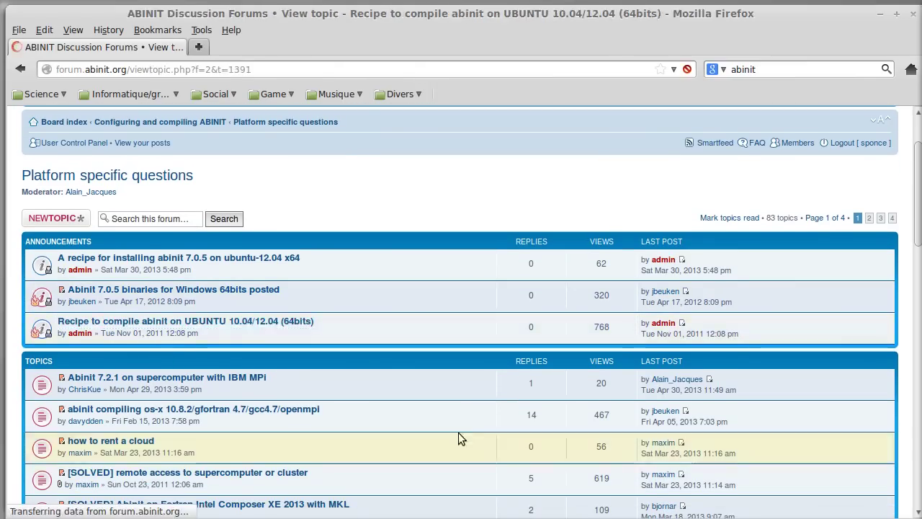
{"action": "scroll", "coordinate": [339, 375], "scroll_direction": "down", "scroll_amount": 4}
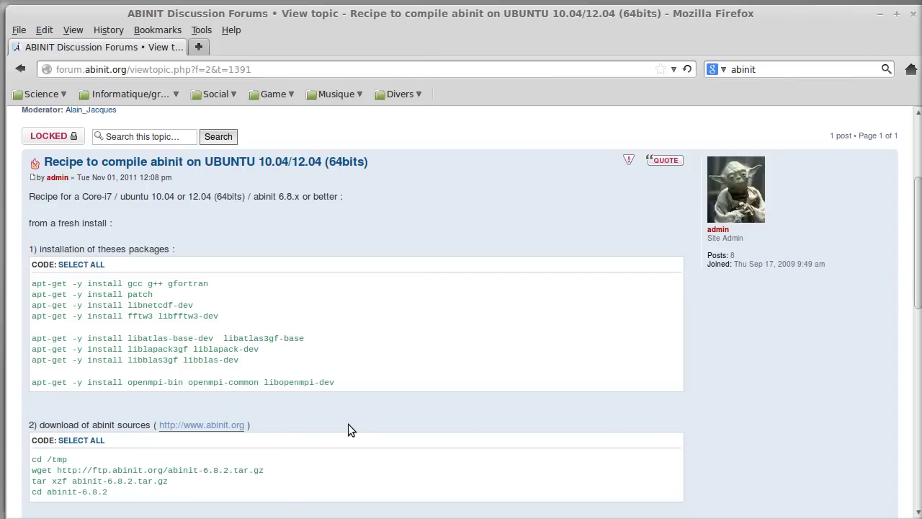
{"action": "scroll", "coordinate": [309, 336], "scroll_direction": "down", "scroll_amount": 1}
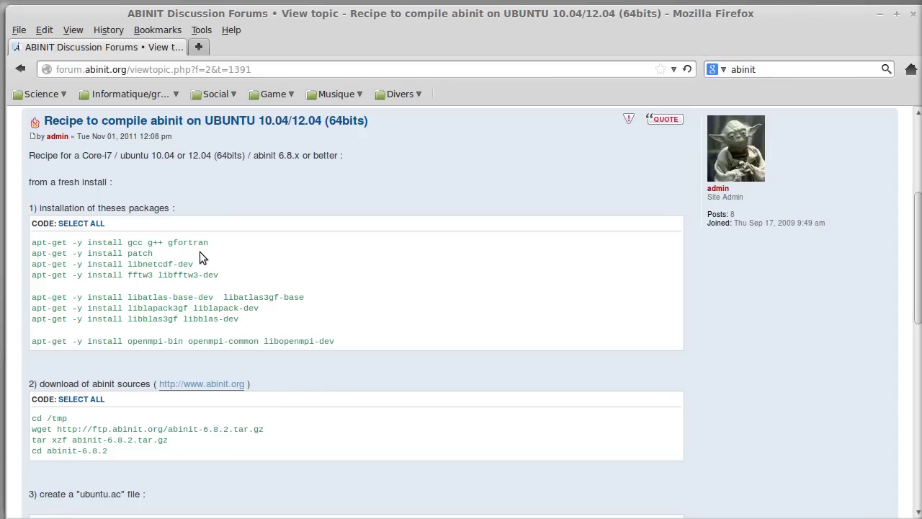
Copy the gcc g++ gfortran install command from the recipe, run it with sudo in the Terminal and enter the sudo password
{"action": "left_click_drag", "start_coordinate": [202, 246], "coordinate": [36, 244]}
{"action": "key", "text": "ctrl+c"}
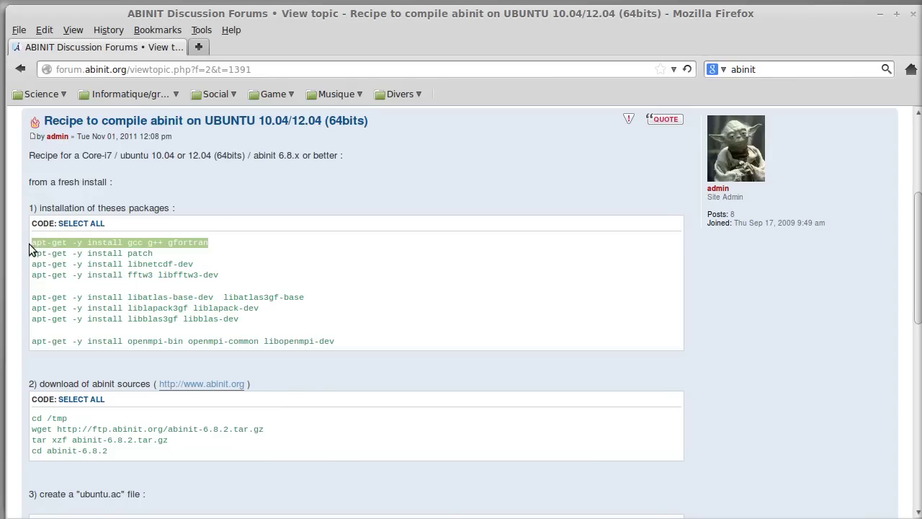
{"action": "key", "text": "alt+Tab"}
{"action": "type", "text": "sudo"}
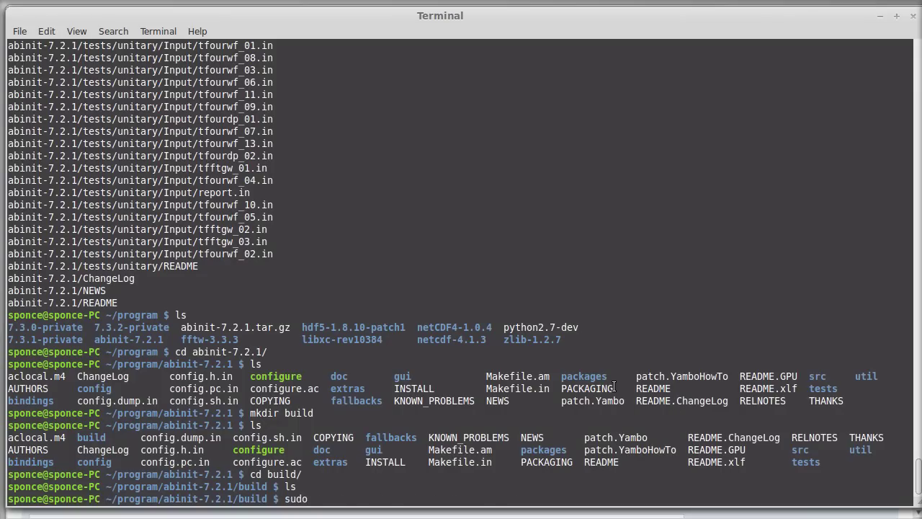
{"action": "key", "text": "ctrl+shift+v"}
{"action": "key", "text": "Return"}
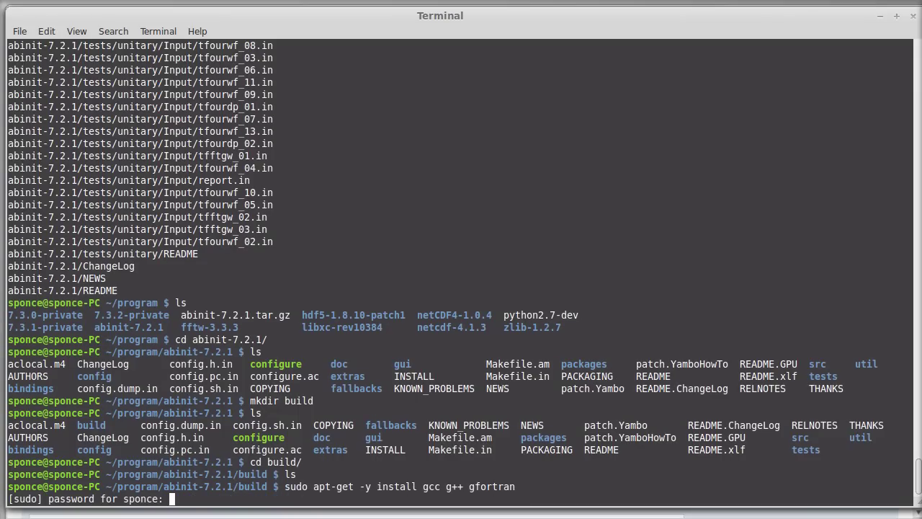
{"action": "key", "text": "Return"}
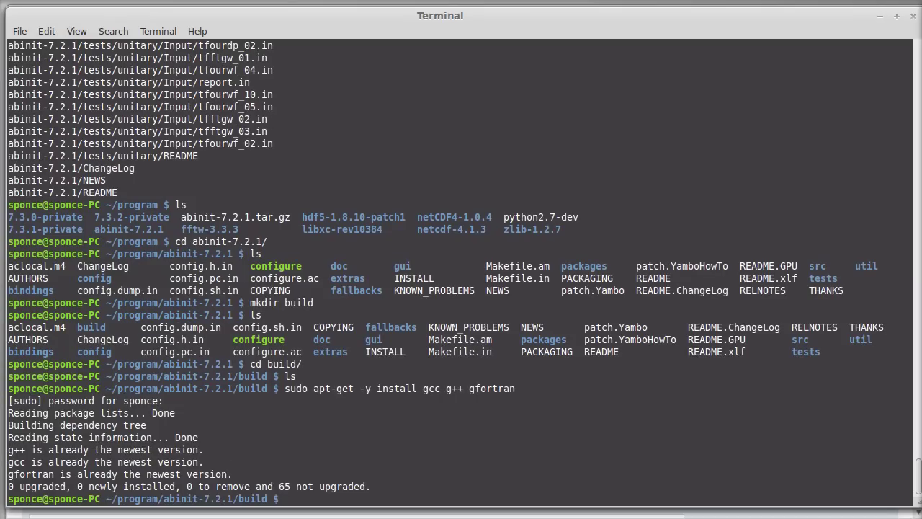
Back in Firefox, highlight the recipe's fftw3 packages, search the web for fftw3 in a new tab and open the FFTW home page
{"action": "key", "text": "alt+Tab"}
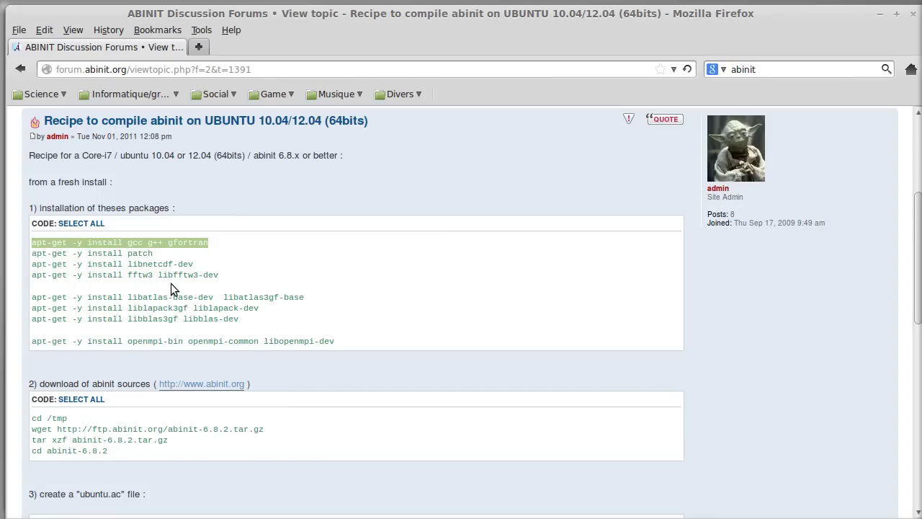
{"action": "left_click_drag", "start_coordinate": [128, 276], "coordinate": [218, 277]}
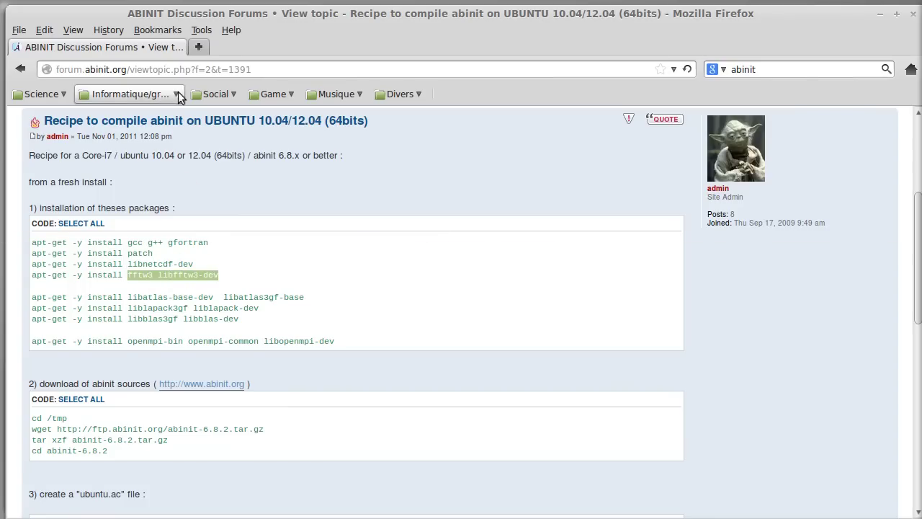
{"action": "left_click", "coordinate": [198, 47]}
{"action": "double_click", "coordinate": [771, 65]}
{"action": "type", "text": "ff"}
{"action": "key", "text": "Down"}
{"action": "key", "text": "Return"}
{"action": "left_click", "coordinate": [126, 247]}
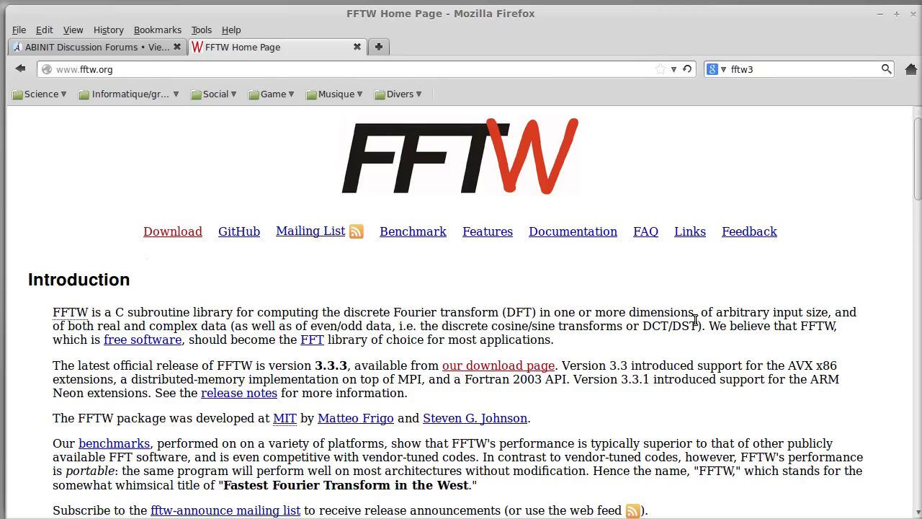
Return to the forum recipe and highlight the libatlas packages in the installation commands
{"action": "left_click", "coordinate": [96, 52]}
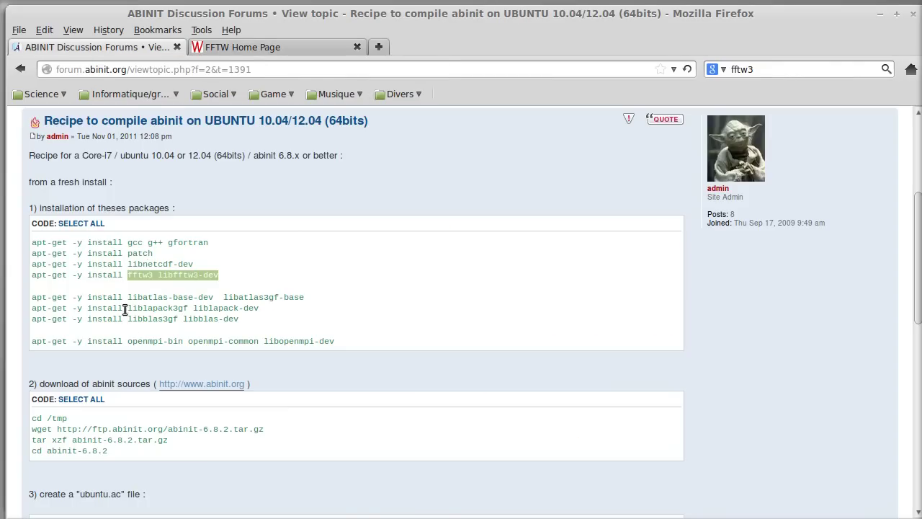
{"action": "left_click_drag", "start_coordinate": [127, 297], "coordinate": [268, 297]}
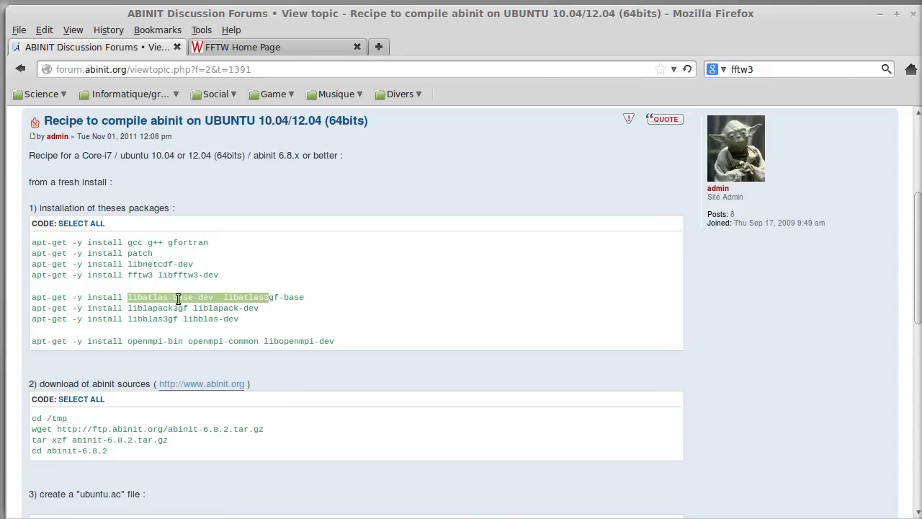
Highlight the recipe's lapack, blas and openmpi packages, and continue to the section on creating a "ubuntu.ac" file
{"action": "left_click_drag", "start_coordinate": [143, 308], "coordinate": [173, 308]}
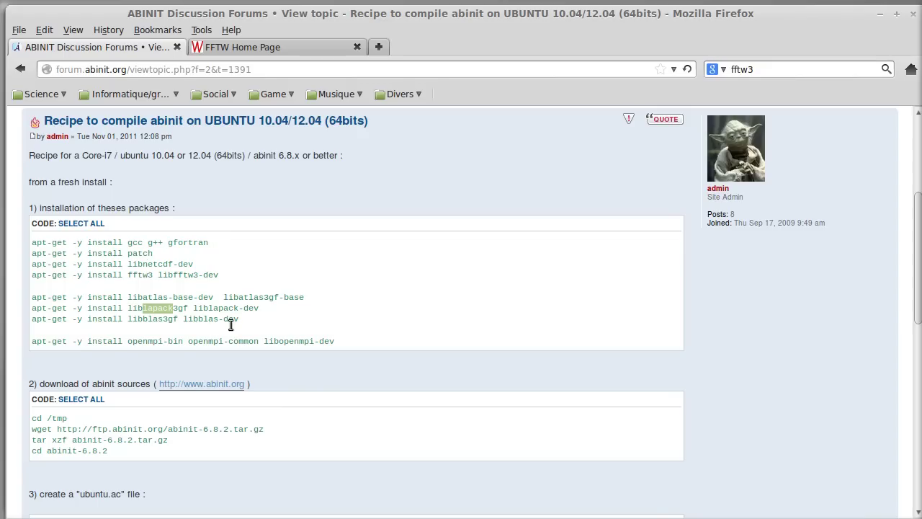
{"action": "left_click_drag", "start_coordinate": [241, 319], "coordinate": [110, 323]}
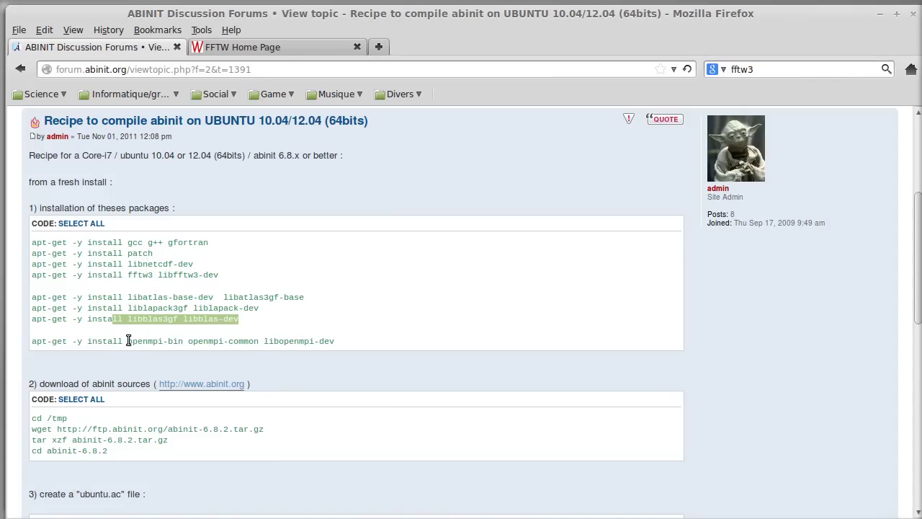
{"action": "left_click_drag", "start_coordinate": [344, 343], "coordinate": [297, 343]}
{"action": "left_click", "coordinate": [157, 360]}
{"action": "left_click_drag", "start_coordinate": [99, 353], "coordinate": [36, 341]}
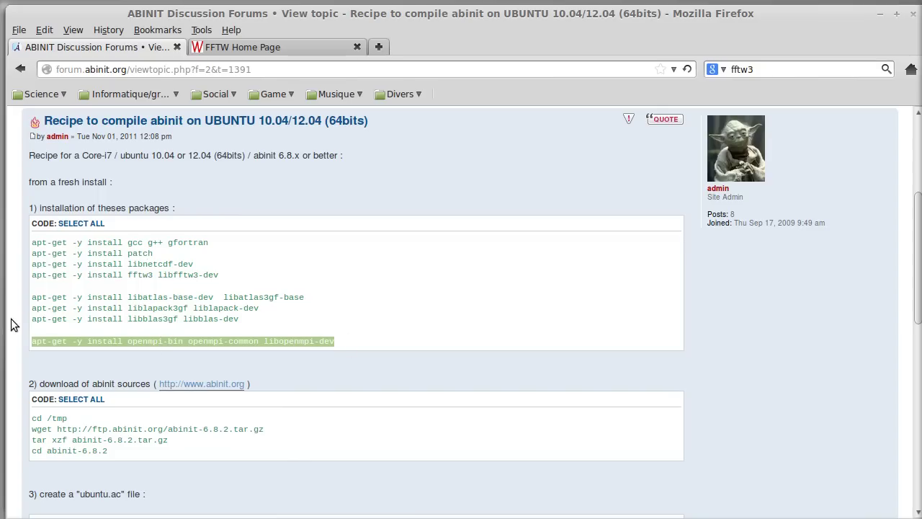
{"action": "scroll", "coordinate": [214, 289], "scroll_direction": "down", "scroll_amount": 3}
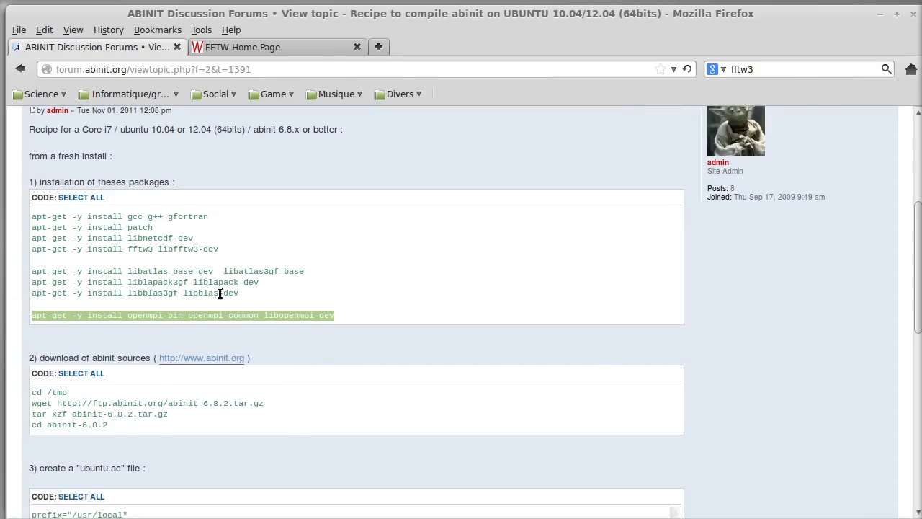
{"action": "scroll", "coordinate": [189, 397], "scroll_direction": "down", "scroll_amount": 1}
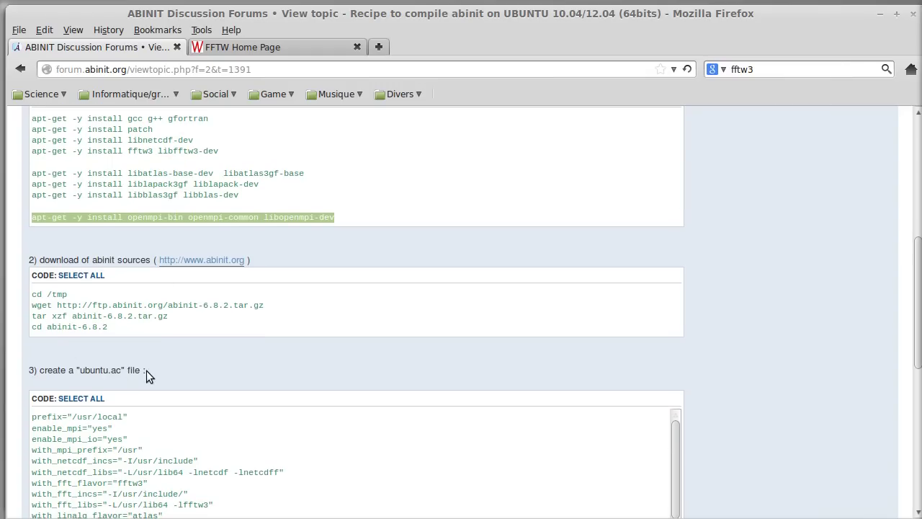
{"action": "scroll", "coordinate": [144, 374], "scroll_direction": "down", "scroll_amount": 3}
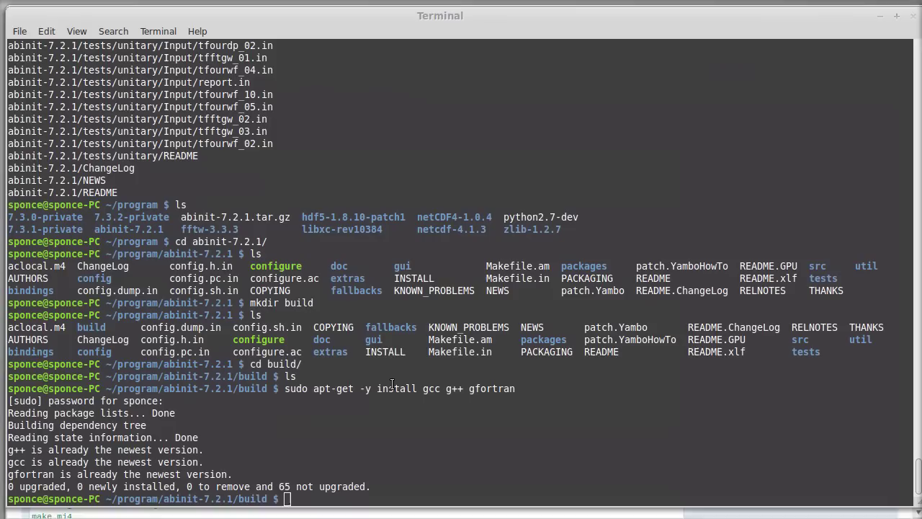
In the Terminal, list the contents of the build directory and run ../configure --help there
{"action": "left_click", "coordinate": [465, 434]}
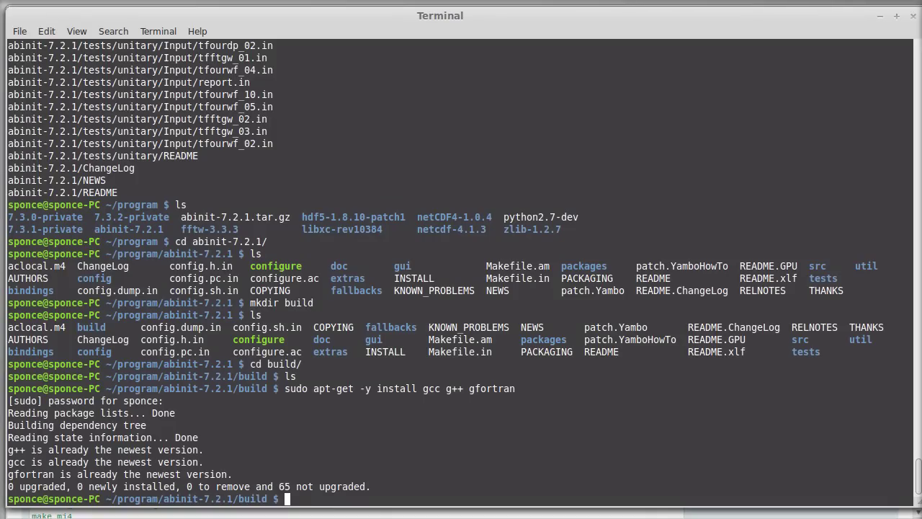
{"action": "type", "text": "ls"}
{"action": "key", "text": "Return"}
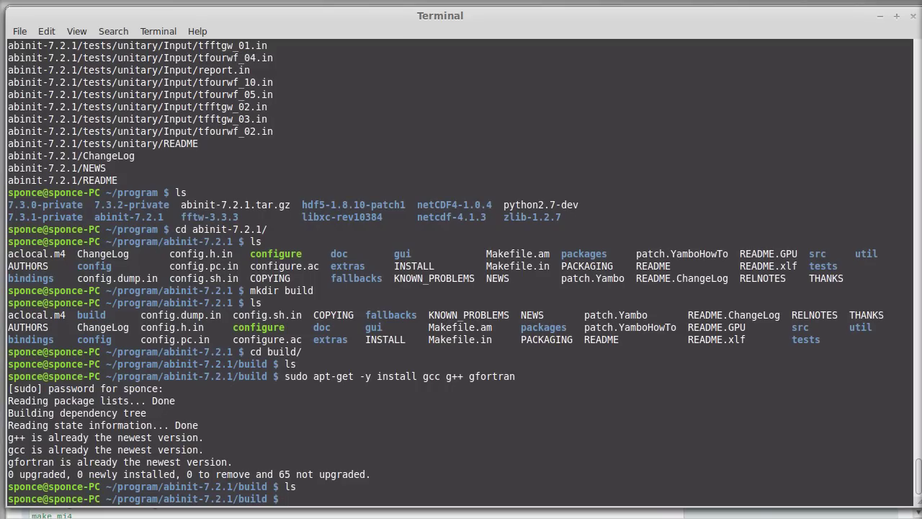
{"action": "type", "text": "../configure --help"}
{"action": "key", "text": "Return"}
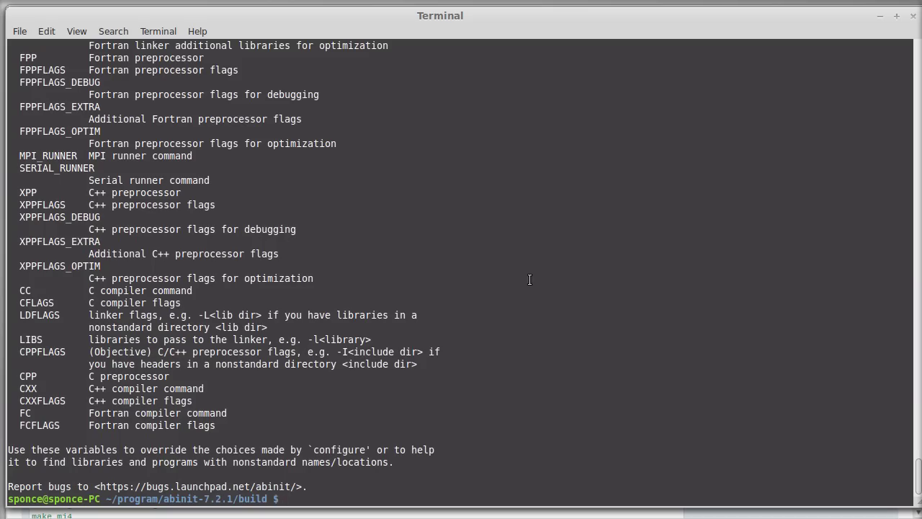
Find the --enable-mpi option in the configure help, copy it and append it to ../configure at the prompt
{"action": "scroll", "coordinate": [500, 282], "scroll_direction": "up", "scroll_amount": 20}
{"action": "scroll", "coordinate": [477, 285], "scroll_direction": "up", "scroll_amount": 20}
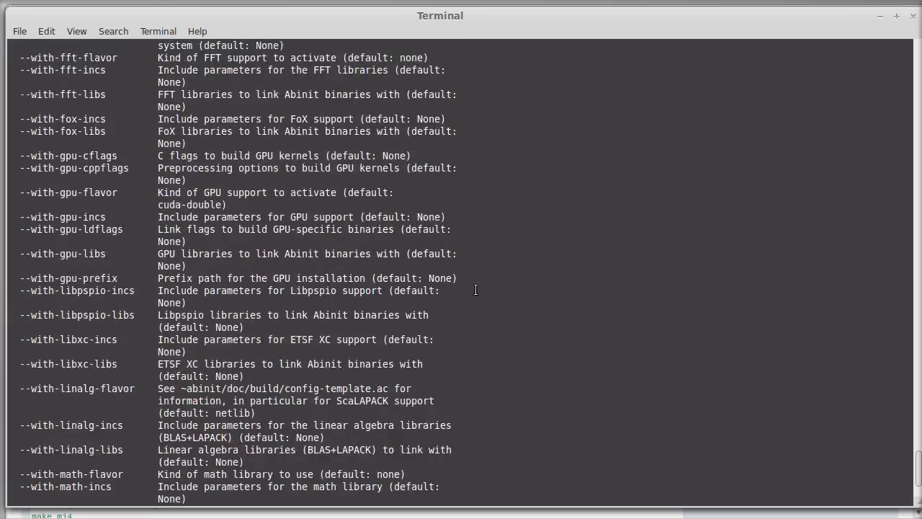
{"action": "scroll", "coordinate": [466, 291], "scroll_direction": "up", "scroll_amount": 11}
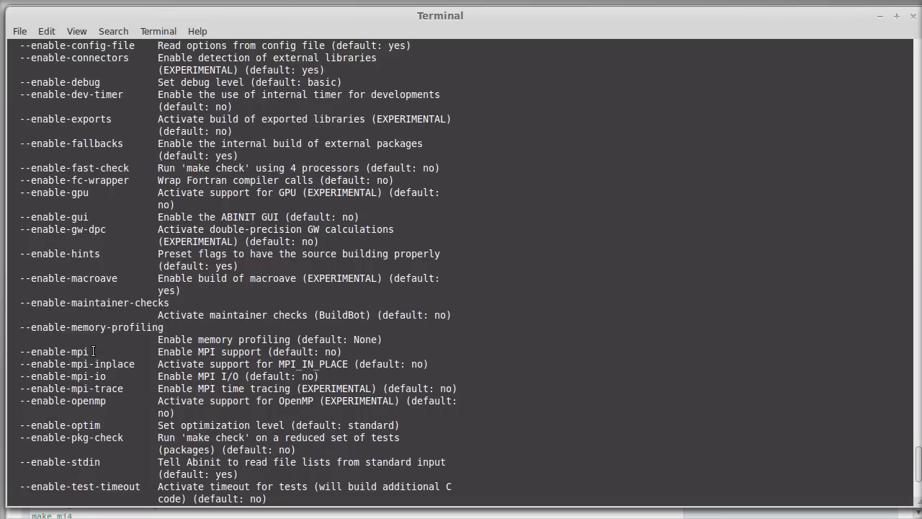
{"action": "left_click_drag", "start_coordinate": [91, 351], "coordinate": [27, 350]}
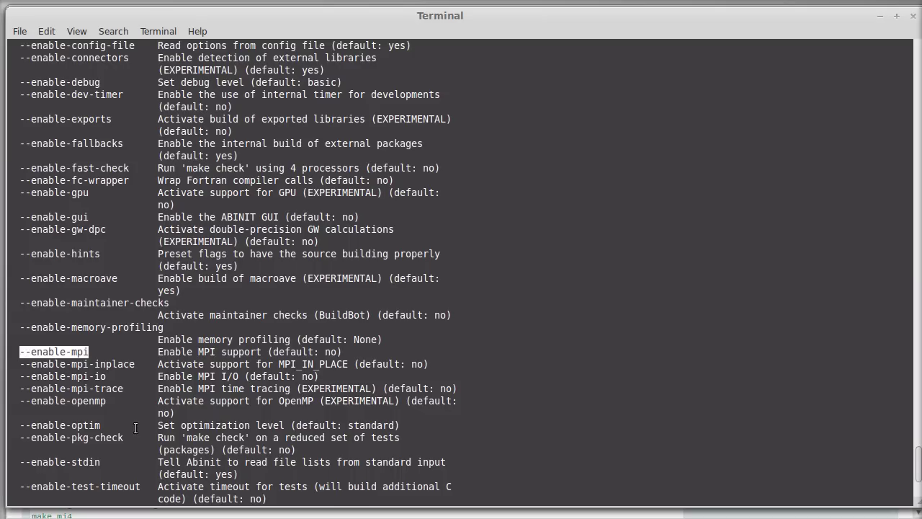
{"action": "key", "text": "ctrl+shift+c"}
{"action": "key", "text": "BackSpace"}
{"action": "key", "text": "BackSpace"}
{"action": "key", "text": "BackSpace"}
{"action": "key", "text": "BackSpace"}
{"action": "key", "text": "BackSpace"}
{"action": "key", "text": "BackSpace"}
{"action": "key", "text": "ctrl+shift+v"}
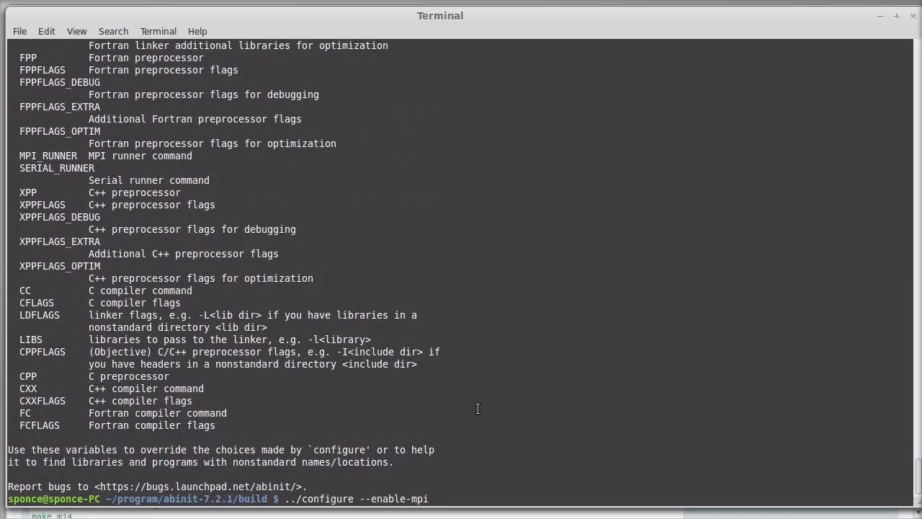
Erase the unexecuted ../configure --enable-mpi command from the prompt
{"action": "key", "text": "BackSpace"}
{"action": "key", "text": "BackSpace"}
{"action": "key", "text": "BackSpace"}
{"action": "key", "text": "BackSpace"}
{"action": "key", "text": "BackSpace"}
{"action": "key", "text": "BackSpace"}
{"action": "key", "text": "BackSpace"}
{"action": "key", "text": "BackSpace"}
{"action": "key", "text": "BackSpace"}
{"action": "key", "text": "BackSpace"}
{"action": "key", "text": "BackSpace"}
{"action": "key", "text": "BackSpace"}
{"action": "key", "text": "BackSpace"}
{"action": "key", "text": "BackSpace"}
{"action": "key", "text": "BackSpace"}
{"action": "key", "text": "BackSpace"}
{"action": "key", "text": "BackSpace"}
{"action": "key", "text": "BackSpace"}
{"action": "key", "text": "BackSpace"}
{"action": "key", "text": "BackSpace"}
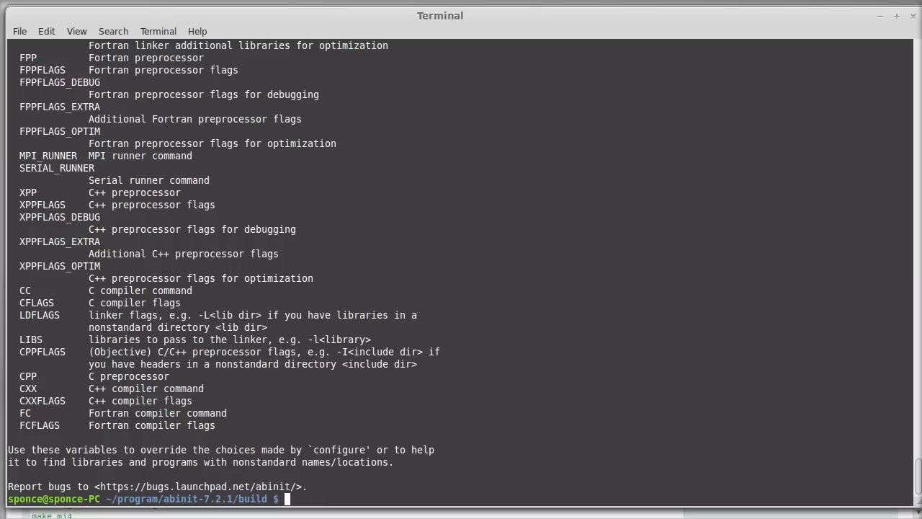
Start vim, copy the ubuntu.ac settings from prefix to enable_gw_dpc in the Firefox recipe, and paste them into the vim file
{"action": "type", "text": "vim"}
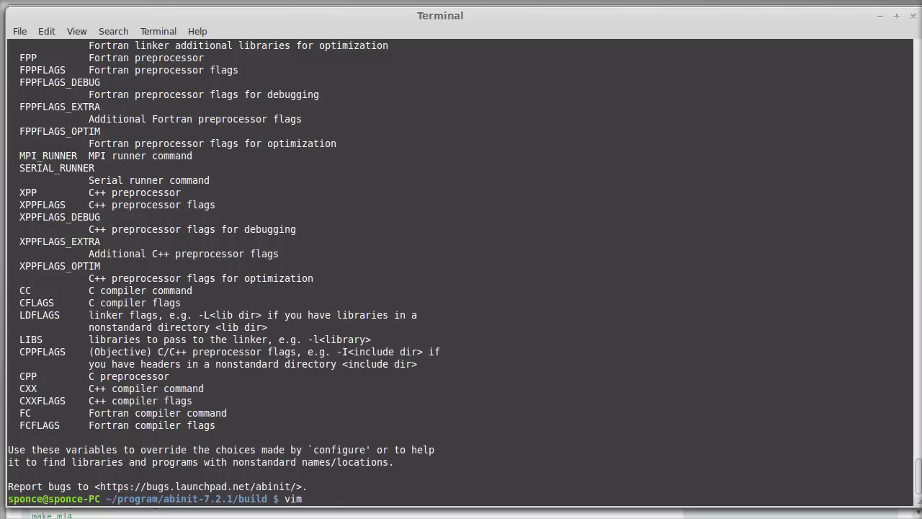
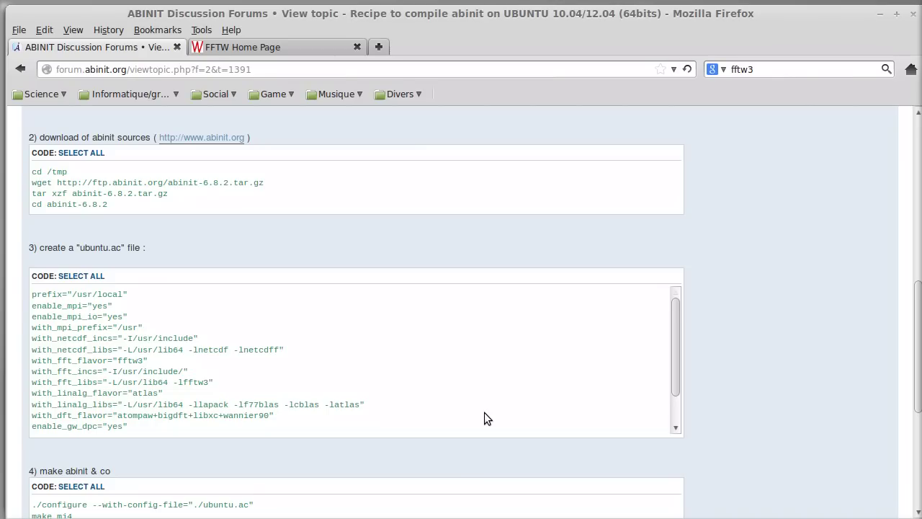
{"action": "left_click_drag", "start_coordinate": [134, 431], "coordinate": [28, 294]}
{"action": "key", "text": "ctrl+c"}
{"action": "key", "text": "alt+Tab"}
{"action": "middle_click", "coordinate": [213, 202]}
Delete the first line, prefix="/usr/local", from the pasted settings in vim
{"action": "key", "text": "Up"}
{"action": "key", "text": "Up"}
{"action": "key", "text": "Up"}
{"action": "key", "text": "Up"}
{"action": "key", "text": "Up"}
{"action": "key", "text": "Up"}
{"action": "key", "text": "Up"}
{"action": "key", "text": "Up"}
{"action": "key", "text": "Up"}
{"action": "key", "text": "Up"}
{"action": "key", "text": "Up"}
{"action": "key", "text": "Up"}
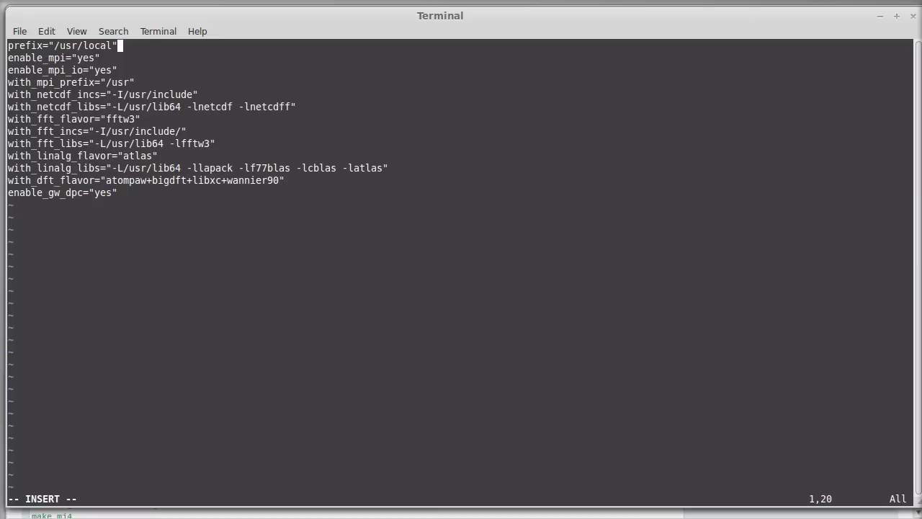
{"action": "key", "text": "Escape"}
{"action": "key", "text": "d"}
{"action": "key", "text": "d"}
Place the vim cursor inside the "yes" value of the enable_mpi line
{"action": "key", "text": "l"}
{"action": "key", "text": "l"}
{"action": "key", "text": "l"}
{"action": "key", "text": "l"}
{"action": "key", "text": "l"}
{"action": "key", "text": "l"}
{"action": "key", "text": "l"}
{"action": "key", "text": "l"}
{"action": "key", "text": "l"}
{"action": "key", "text": "l"}
{"action": "key", "text": "l"}
{"action": "key", "text": "l"}
{"action": "key", "text": "l"}
{"action": "key", "text": "l"}
{"action": "key", "text": "l"}
{"action": "key", "text": "h"}
{"action": "key", "text": "h"}
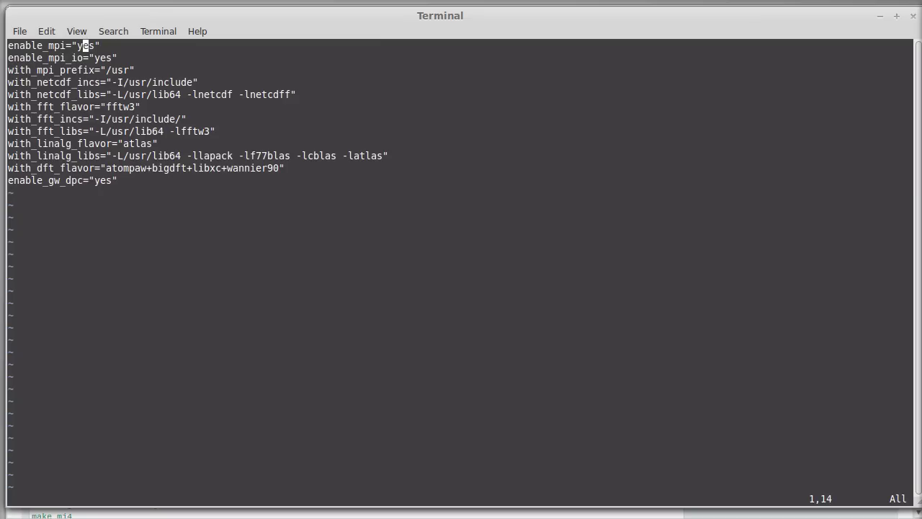
Examine the enable_mpi, enable_mpi_io, with_mpi_prefix and with_netcdf_incs settings in the configuration file
{"action": "key", "text": "h"}
{"action": "key", "text": "j"}
{"action": "key", "text": "h"}
{"action": "key", "text": "l"}
{"action": "key", "text": "h"}
{"action": "key", "text": "l"}
{"action": "key", "text": "l"}
{"action": "key", "text": "l"}
{"action": "key", "text": "l"}
{"action": "key", "text": "l"}
{"action": "key", "text": "l"}
{"action": "key", "text": "l"}
{"action": "key", "text": "j"}
{"action": "key", "text": "h"}
{"action": "key", "text": "h"}
{"action": "key", "text": "h"}
{"action": "key", "text": "h"}
{"action": "key", "text": "h"}
{"action": "key", "text": "h"}
{"action": "key", "text": "h"}
{"action": "key", "text": "h"}
{"action": "key", "text": "h"}
{"action": "key", "text": "h"}
{"action": "key", "text": "h"}
{"action": "key", "text": "h"}
{"action": "key", "text": "h"}
{"action": "key", "text": "h"}
{"action": "key", "text": "h"}
{"action": "key", "text": "h"}
{"action": "key", "text": "h"}
{"action": "key", "text": "l"}
{"action": "key", "text": "l"}
{"action": "key", "text": "l"}
{"action": "key", "text": "l"}
{"action": "key", "text": "l"}
{"action": "key", "text": "l"}
{"action": "key", "text": "l"}
{"action": "key", "text": "l"}
{"action": "key", "text": "l"}
{"action": "key", "text": "l"}
{"action": "key", "text": "l"}
{"action": "key", "text": "l"}
{"action": "key", "text": "l"}
{"action": "key", "text": "l"}
{"action": "key", "text": "l"}
{"action": "key", "text": "l"}
{"action": "key", "text": "l"}
{"action": "key", "text": "l"}
{"action": "key", "text": "l"}
{"action": "key", "text": "l"}
{"action": "key", "text": "h"}
{"action": "key", "text": "h"}
{"action": "key", "text": "h"}
{"action": "key", "text": "h"}
{"action": "key", "text": "h"}
{"action": "key", "text": "l"}
{"action": "key", "text": "h"}
{"action": "key", "text": "l"}
{"action": "key", "text": "l"}
{"action": "key", "text": "l"}
{"action": "key", "text": "l"}
{"action": "key", "text": "h"}
{"action": "key", "text": "h"}
{"action": "key", "text": "h"}
{"action": "key", "text": "l"}
{"action": "key", "text": "l"}
{"action": "key", "text": "l"}
{"action": "key", "text": "j"}
{"action": "key", "text": "h"}
{"action": "key", "text": "h"}
{"action": "key", "text": "h"}
{"action": "key", "text": "h"}
{"action": "key", "text": "h"}
{"action": "key", "text": "h"}
{"action": "key", "text": "h"}
{"action": "key", "text": "h"}
{"action": "key", "text": "h"}
{"action": "key", "text": "h"}
{"action": "key", "text": "h"}
{"action": "key", "text": "h"}
{"action": "key", "text": "h"}
{"action": "key", "text": "h"}
{"action": "key", "text": "h"}
{"action": "key", "text": "h"}
{"action": "key", "text": "h"}
{"action": "key", "text": "h"}
{"action": "key", "text": "h"}
{"action": "key", "text": "l"}
{"action": "key", "text": "l"}
{"action": "key", "text": "l"}
{"action": "key", "text": "l"}
{"action": "key", "text": "l"}
{"action": "key", "text": "l"}
{"action": "key", "text": "l"}
{"action": "key", "text": "l"}
{"action": "key", "text": "l"}
{"action": "key", "text": "l"}
{"action": "key", "text": "l"}
{"action": "key", "text": "l"}
{"action": "key", "text": "l"}
{"action": "key", "text": "l"}
{"action": "key", "text": "l"}
{"action": "key", "text": "l"}
{"action": "key", "text": "l"}
{"action": "key", "text": "l"}
{"action": "key", "text": "l"}
{"action": "key", "text": "l"}
{"action": "key", "text": "h"}
{"action": "key", "text": "h"}
{"action": "left_click_drag", "start_coordinate": [75, 82], "coordinate": [94, 82]}
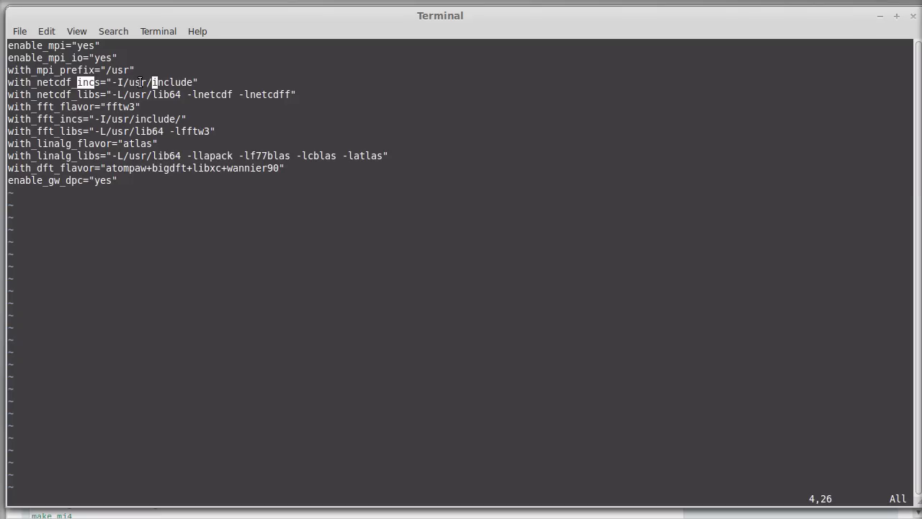
{"action": "key", "text": "Left"}
{"action": "key", "text": "Right"}
{"action": "key", "text": "Right"}
Save the configuration file and quit vim
{"action": "type", "text": ":wq"}
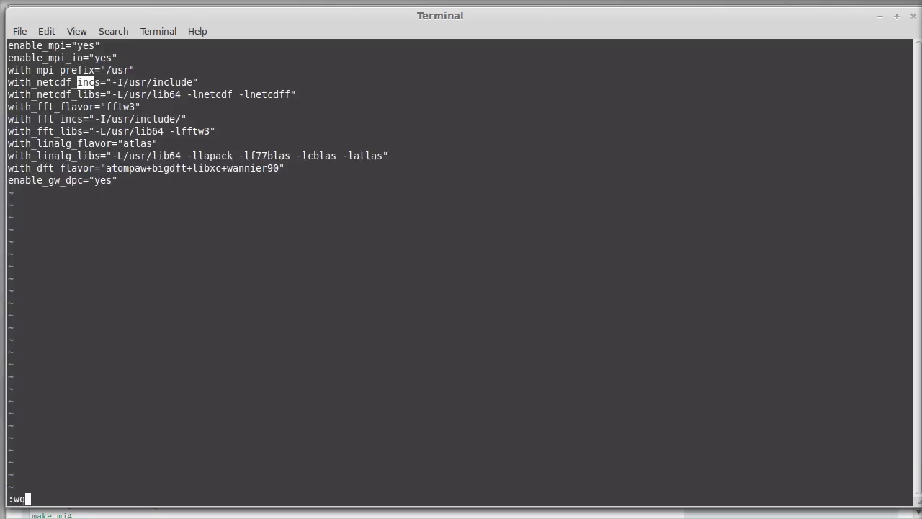
{"action": "key", "text": "Return"}
Look through the recent commands and examine the configure help output for the library options and compiler flag variables
{"action": "key", "text": "Up"}
{"action": "key", "text": "Up"}
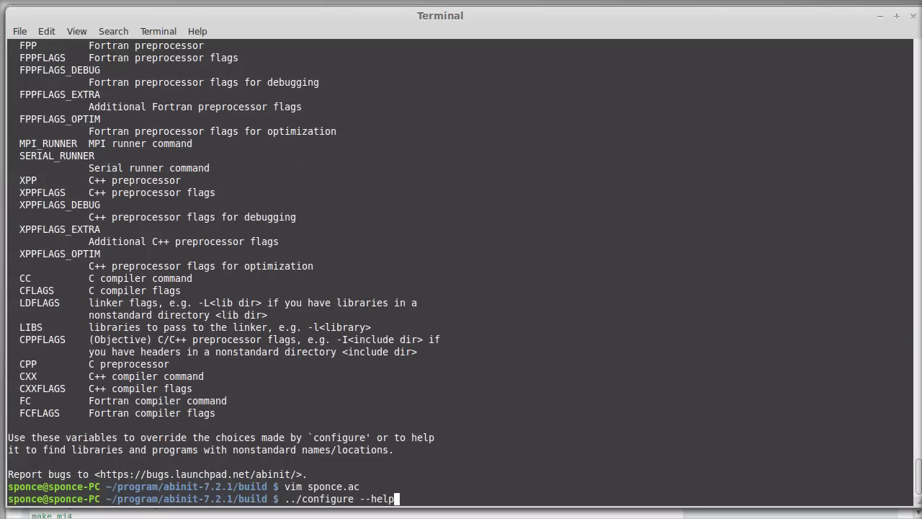
{"action": "key", "text": "Up"}
{"action": "key", "text": "Up"}
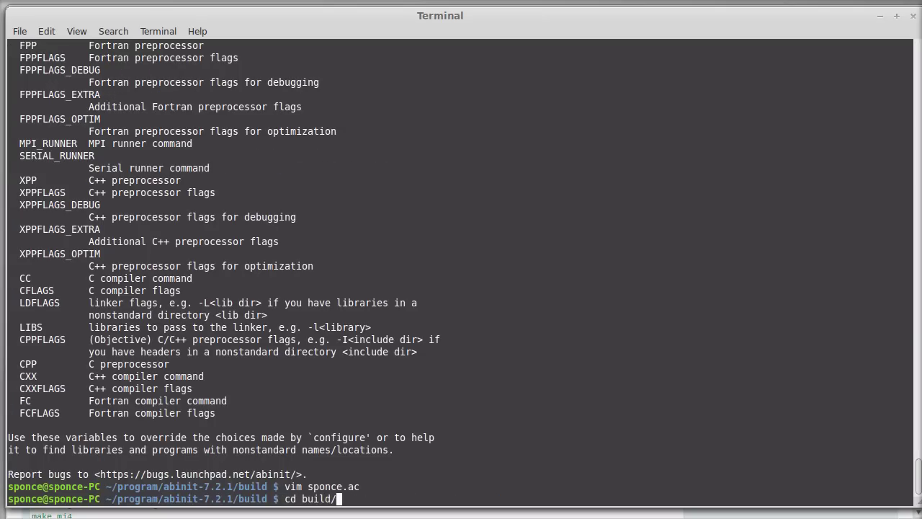
{"action": "key", "text": "Down"}
{"action": "key", "text": "Down"}
{"action": "key", "text": "Down"}
{"action": "key", "text": "Down"}
{"action": "scroll", "coordinate": [38, 189], "scroll_direction": "up", "scroll_amount": 20}
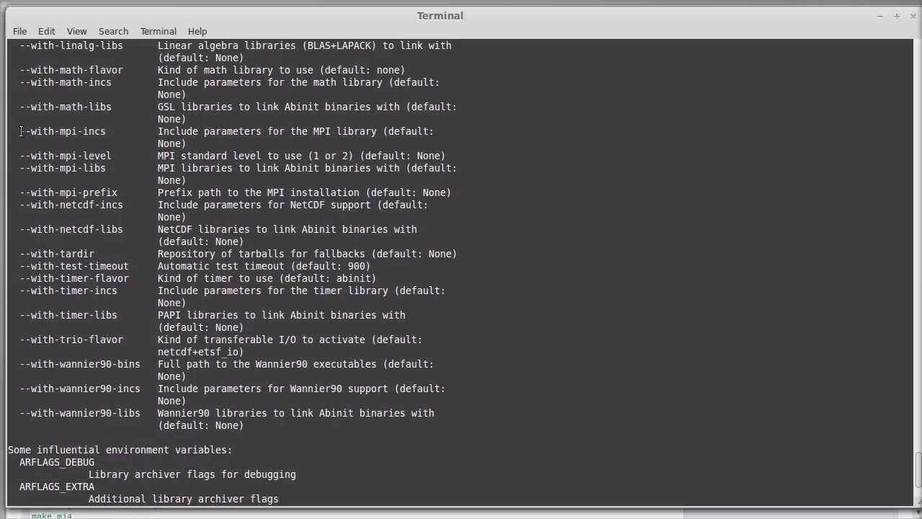
{"action": "scroll", "coordinate": [245, 329], "scroll_direction": "down", "scroll_amount": 20}
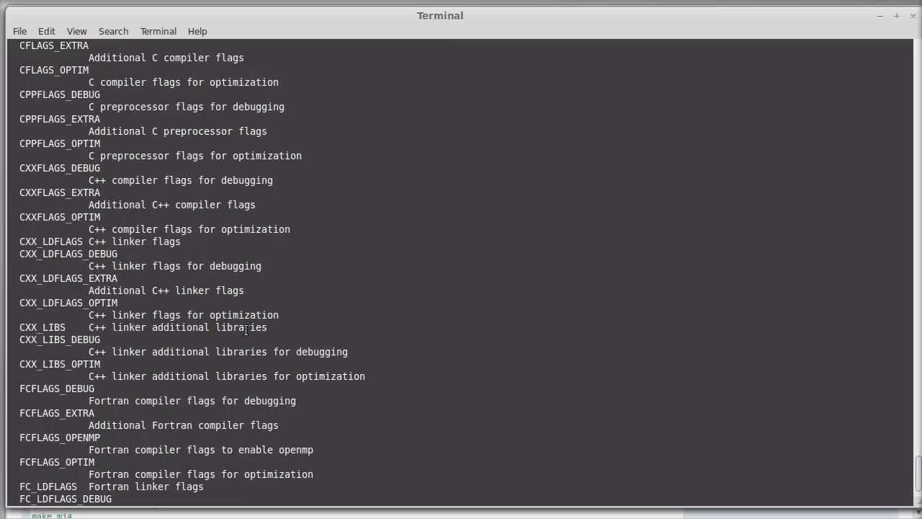
{"action": "scroll", "coordinate": [245, 329], "scroll_direction": "down", "scroll_amount": 8}
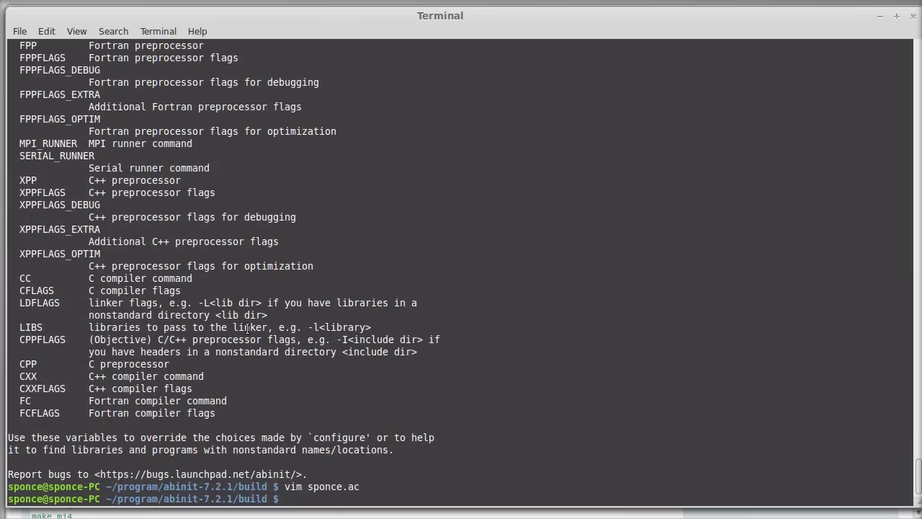
Reopen the saved .ac configuration file in vim and place the cursor on the with_netcdf_libs line, right after "with"
{"action": "key", "text": "Up"}
{"action": "key", "text": "Return"}
{"action": "key", "text": "j"}
{"action": "key", "text": "j"}
{"action": "key", "text": "j"}
{"action": "key", "text": "j"}
{"action": "key", "text": "l"}
{"action": "key", "text": "l"}
{"action": "key", "text": "l"}
{"action": "key", "text": "l"}
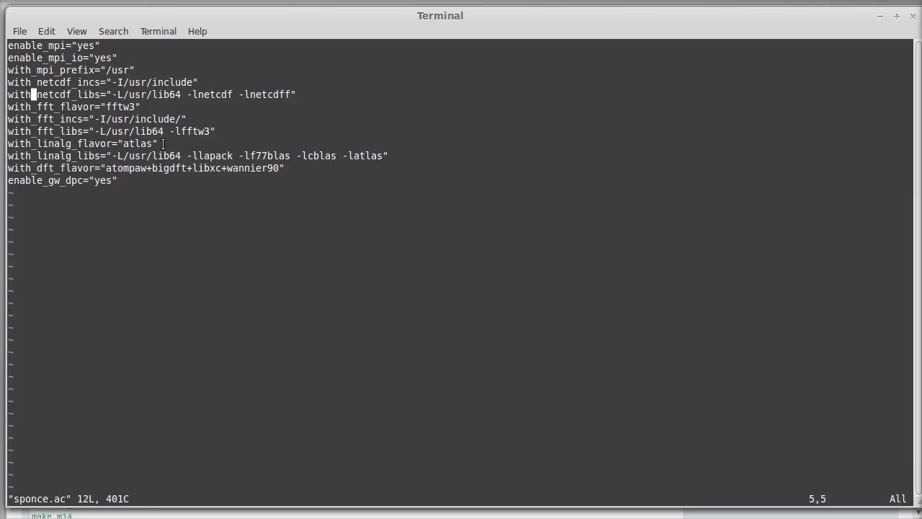
Open a second terminal, move it clear of the settings in vim, and list the contents of the root directory
{"action": "key", "text": "ctrl+alt+t"}
{"action": "left_click_drag", "start_coordinate": [198, 62], "coordinate": [618, 110]}
{"action": "type", "text": "cd /"}
{"action": "key", "text": "Return"}
{"action": "type", "text": "ls"}
{"action": "key", "text": "Return"}
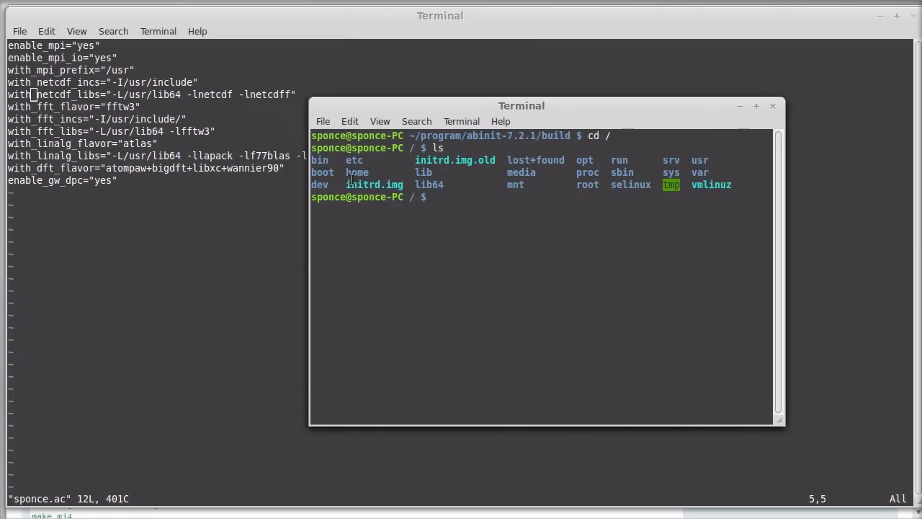
Change to the usr directory in the second terminal and list its contents
{"action": "type", "text": "cd usr/"}
{"action": "key", "text": "Return"}
{"action": "type", "text": "ls"}
{"action": "key", "text": "Return"}
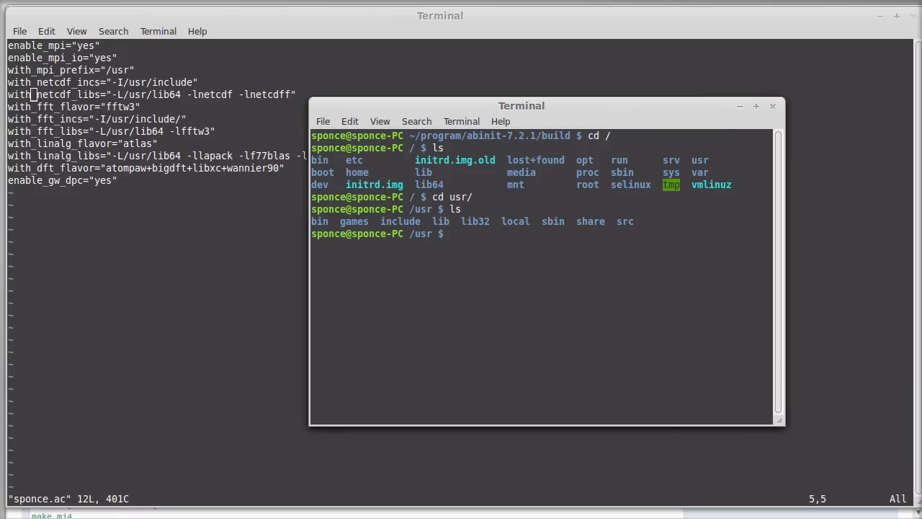
Display all completions for ll -ah include/ to see the files in /usr/include, and enlarge the second terminal window
{"action": "type", "text": "ll -ah in"}
{"action": "key", "text": "Tab"}
{"action": "key", "text": "Tab"}
{"action": "key", "text": "Tab"}
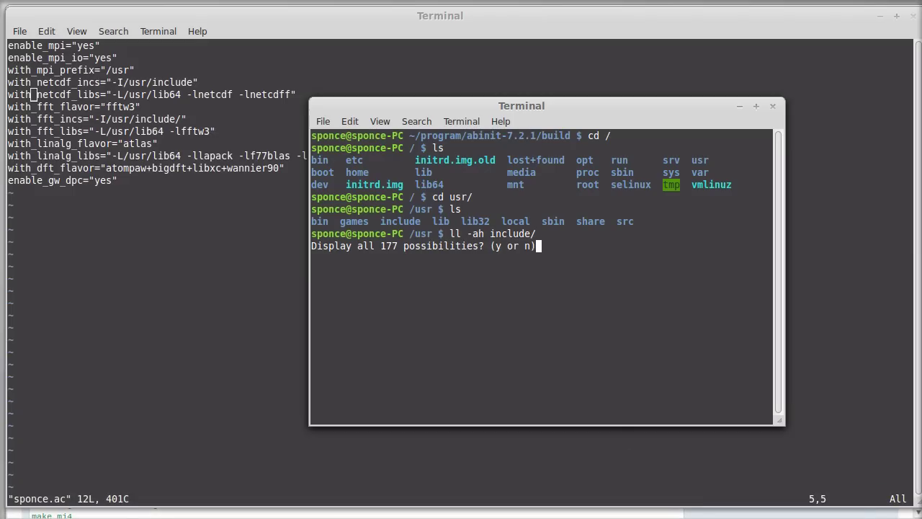
{"action": "key", "text": "y"}
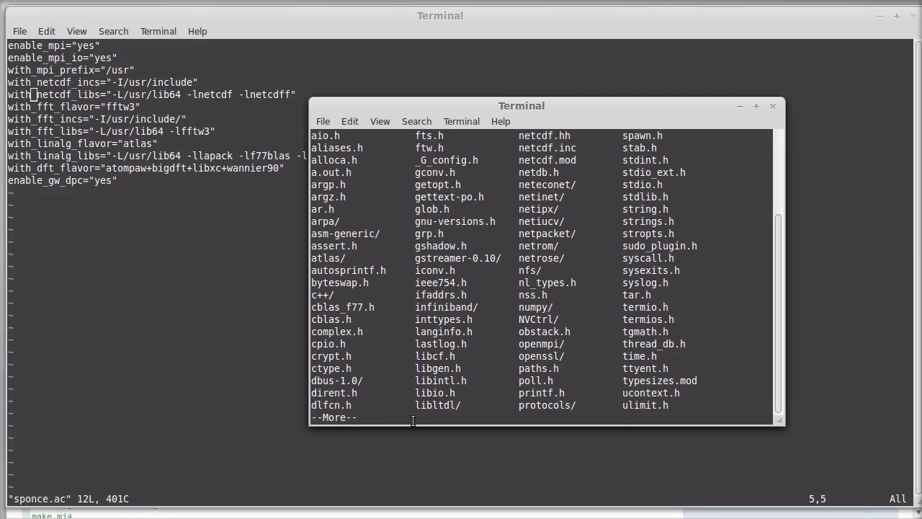
{"action": "left_click_drag", "start_coordinate": [781, 424], "coordinate": [873, 470]}
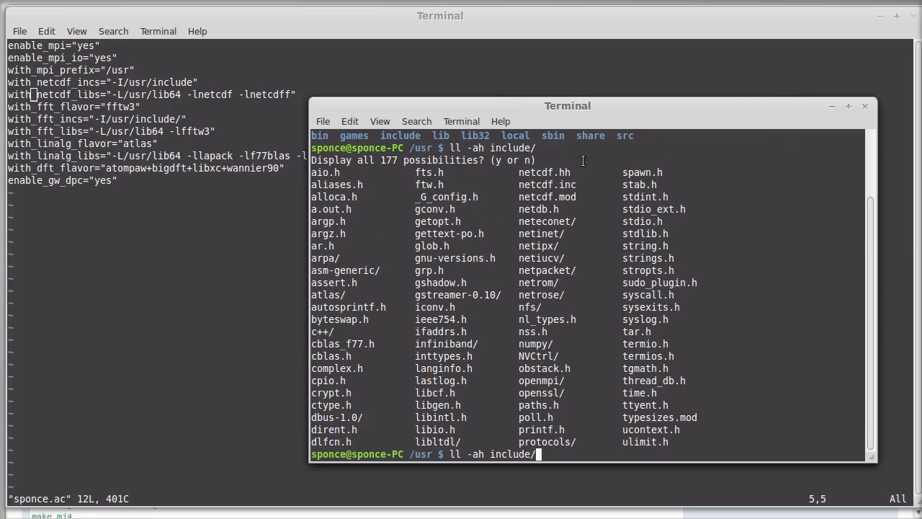
Check the netcdf.inc entry in the /usr/include listing against the with_netcdf_incs path in vim
{"action": "double_click", "coordinate": [544, 185]}
{"action": "left_click", "coordinate": [441, 432]}
{"action": "left_click_drag", "start_coordinate": [194, 83], "coordinate": [154, 107]}
{"action": "left_click", "coordinate": [236, 82]}
Return to the second terminal and display the completions for ll -ah to see the subdirectories of /usr
{"action": "key", "text": "alt+Tab"}
{"action": "key", "text": "BackSpace"}
{"action": "key", "text": "BackSpace"}
{"action": "key", "text": "BackSpace"}
{"action": "key", "text": "BackSpace"}
{"action": "key", "text": "BackSpace"}
{"action": "key", "text": "BackSpace"}
{"action": "key", "text": "BackSpace"}
{"action": "key", "text": "Tab"}
{"action": "key", "text": "Tab"}
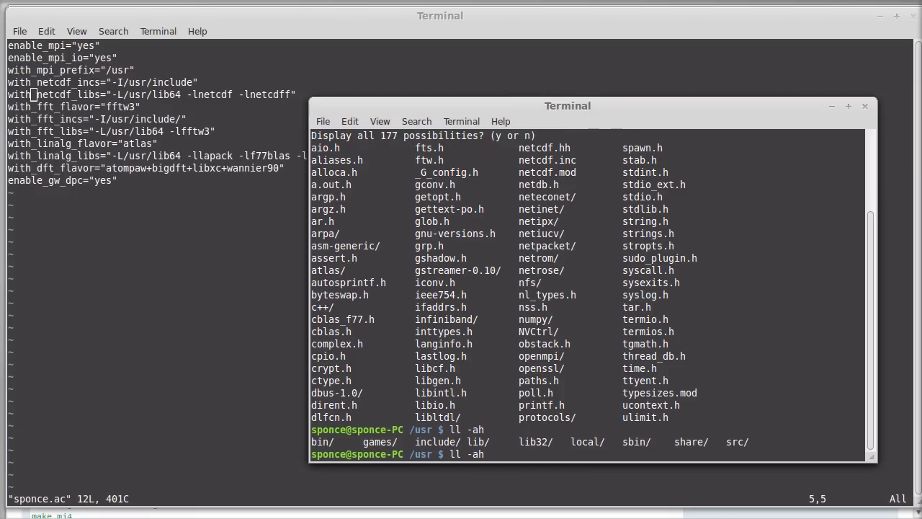
Run locate libnetcdf and highlight the /usr/lib/libnetcdf.a path in the results
{"action": "key", "text": "BackSpace"}
{"action": "key", "text": "BackSpace"}
{"action": "key", "text": "BackSpace"}
{"action": "key", "text": "BackSpace"}
{"action": "key", "text": "BackSpace"}
{"action": "key", "text": "BackSpace"}
{"action": "key", "text": "BackSpace"}
{"action": "type", "text": "locate libnetcdf"}
{"action": "key", "text": "Return"}
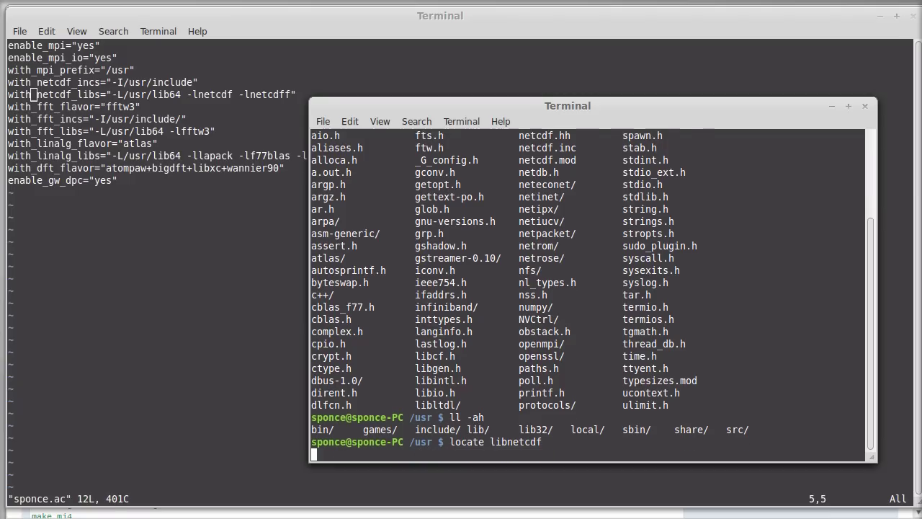
{"action": "scroll", "coordinate": [656, 252], "scroll_direction": "up", "scroll_amount": 10}
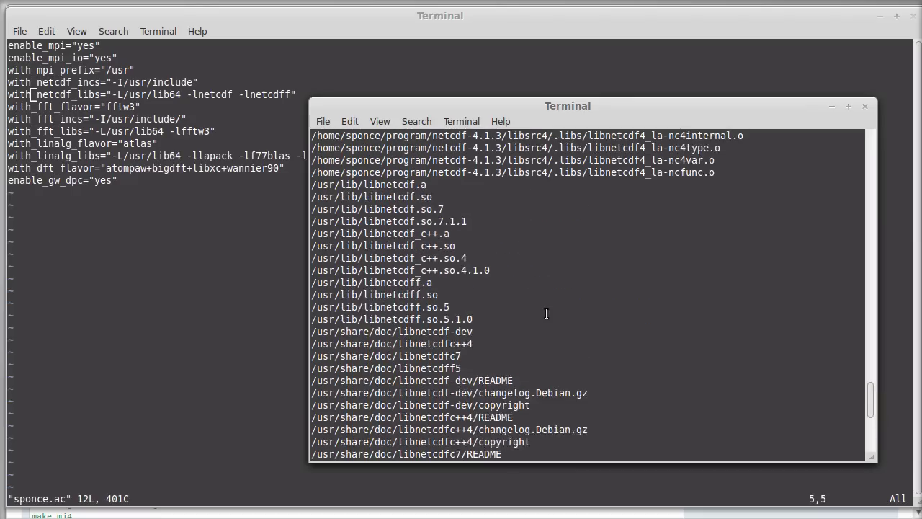
{"action": "left_click_drag", "start_coordinate": [311, 294], "coordinate": [423, 295]}
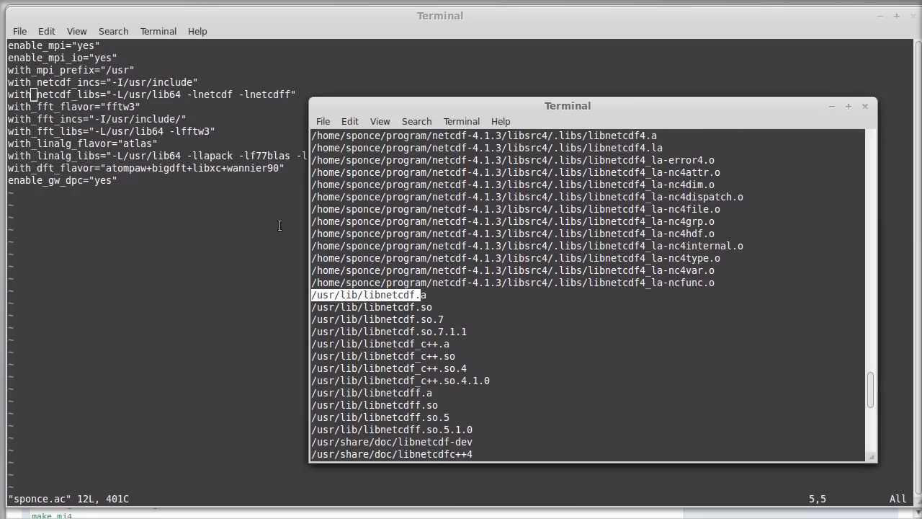
Change the library path on the with_netcdf_libs line in vim to -L/usr/lib and save the file
{"action": "left_click", "coordinate": [142, 94]}
{"action": "key", "text": "Right"}
{"action": "key", "text": "Right"}
{"action": "key", "text": "Right"}
{"action": "key", "text": "Right"}
{"action": "key", "text": "Right"}
{"action": "key", "text": "Right"}
{"action": "key", "text": "Right"}
{"action": "key", "text": "Right"}
{"action": "key", "text": "Right"}
{"action": "key", "text": "Right"}
{"action": "key", "text": "Right"}
{"action": "key", "text": "Right"}
{"action": "key", "text": "Right"}
{"action": "key", "text": "Right"}
{"action": "key", "text": "Right"}
{"action": "key", "text": "Right"}
{"action": "key", "text": "Right"}
{"action": "key", "text": "Right"}
{"action": "key", "text": "Right"}
{"action": "key", "text": "Right"}
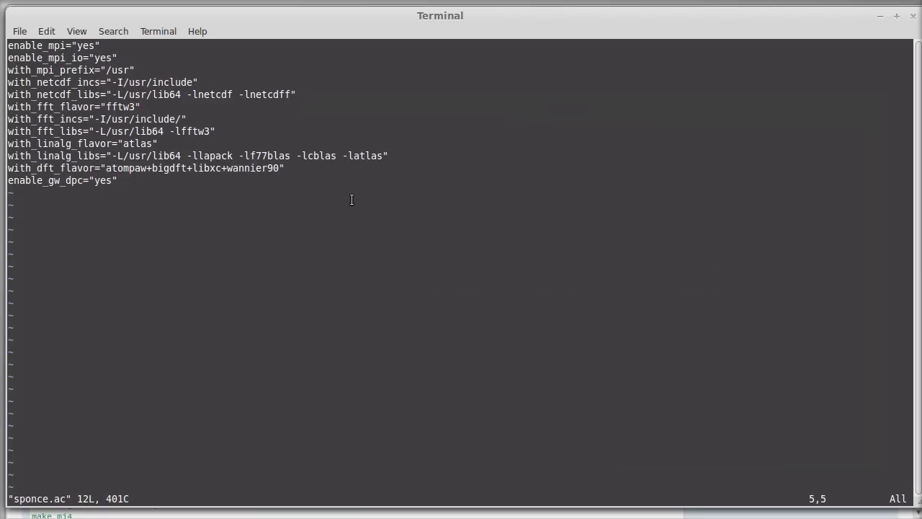
{"action": "key", "text": "a"}
{"action": "key", "text": "BackSpace"}
{"action": "key", "text": "BackSpace"}
{"action": "key", "text": "Escape"}
{"action": "type", "text": ":"}
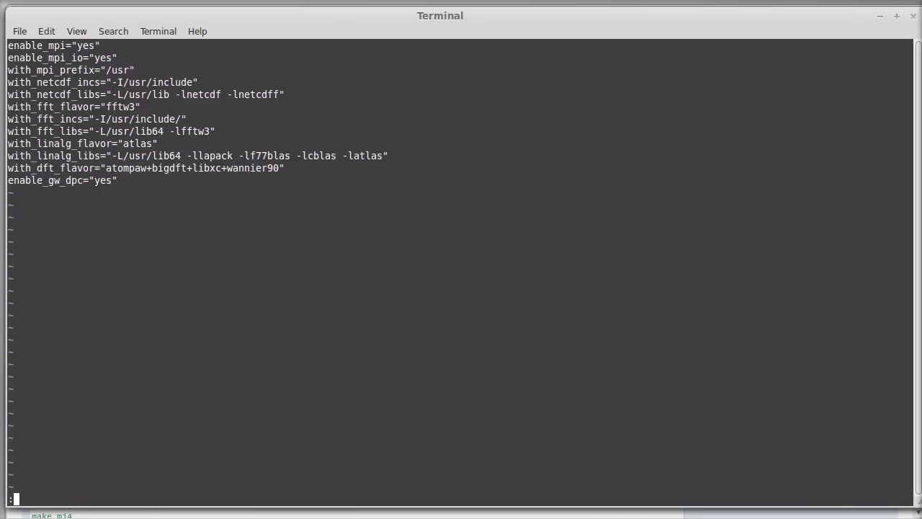
{"action": "type", "text": "w"}
{"action": "key", "text": "Return"}
Place the vim cursor on the with_fft_incs line, at the start of "include"
{"action": "key", "text": "Down"}
{"action": "key", "text": "Left"}
{"action": "key", "text": "Left"}
{"action": "key", "text": "Left"}
{"action": "key", "text": "Left"}
{"action": "key", "text": "Left"}
{"action": "key", "text": "Left"}
{"action": "key", "text": "Left"}
{"action": "key", "text": "Right"}
{"action": "key", "text": "Right"}
{"action": "key", "text": "Right"}
{"action": "key", "text": "Right"}
{"action": "key", "text": "Right"}
{"action": "key", "text": "Right"}
{"action": "key", "text": "Right"}
{"action": "key", "text": "Down"}
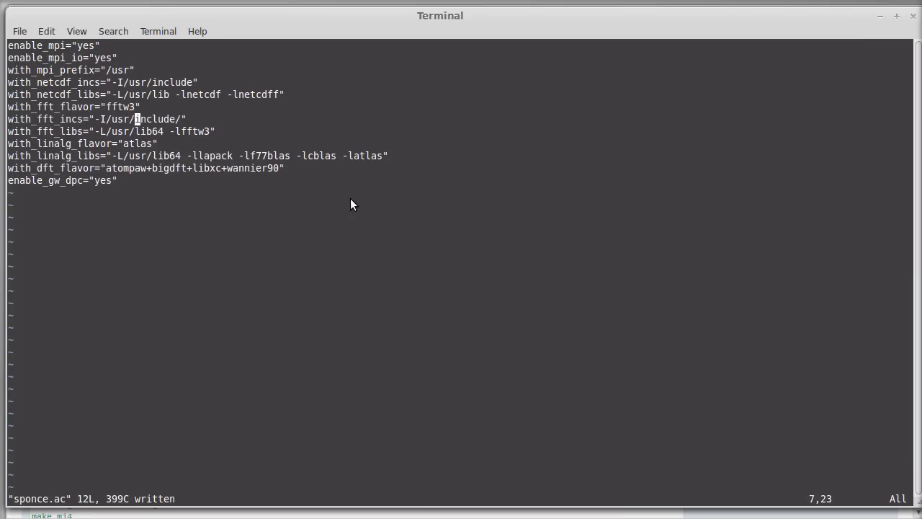
In the second terminal, display all completions for ll -ah /usr/include/ and highlight the fftw3 header there
{"action": "key", "text": "alt+Tab"}
{"action": "key", "text": "Up"}
{"action": "key", "text": "BackSpace"}
{"action": "key", "text": "BackSpace"}
{"action": "key", "text": "BackSpace"}
{"action": "key", "text": "BackSpace"}
{"action": "key", "text": "BackSpace"}
{"action": "key", "text": "BackSpace"}
{"action": "key", "text": "BackSpace"}
{"action": "key", "text": "BackSpace"}
{"action": "key", "text": "BackSpace"}
{"action": "key", "text": "BackSpace"}
{"action": "key", "text": "BackSpace"}
{"action": "key", "text": "BackSpace"}
{"action": "key", "text": "BackSpace"}
{"action": "key", "text": "BackSpace"}
{"action": "key", "text": "BackSpace"}
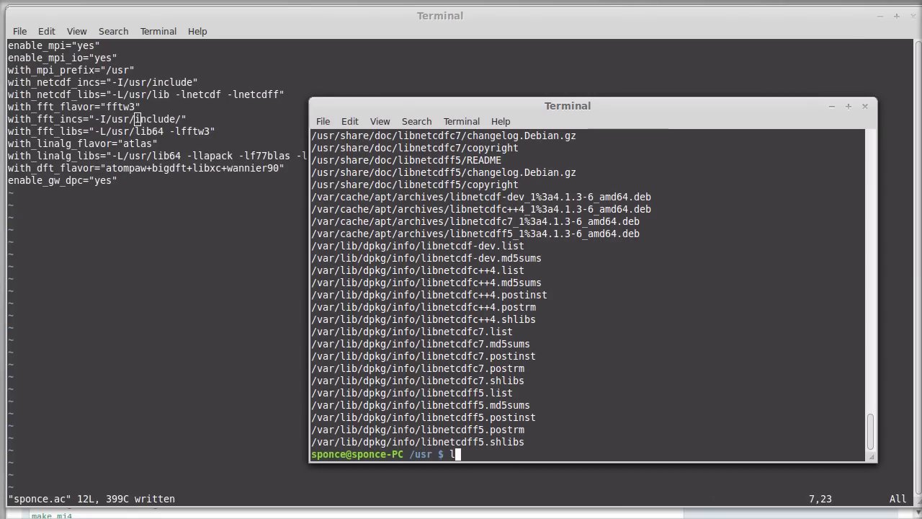
{"action": "key", "text": "BackSpace"}
{"action": "type", "text": "vim"}
{"action": "key", "text": "BackSpace"}
{"action": "key", "text": "BackSpace"}
{"action": "key", "text": "BackSpace"}
{"action": "key", "text": "BackSpace"}
{"action": "type", "text": "ll -ah /usr/in"}
{"action": "key", "text": "Tab"}
{"action": "key", "text": "Tab"}
{"action": "key", "text": "Tab"}
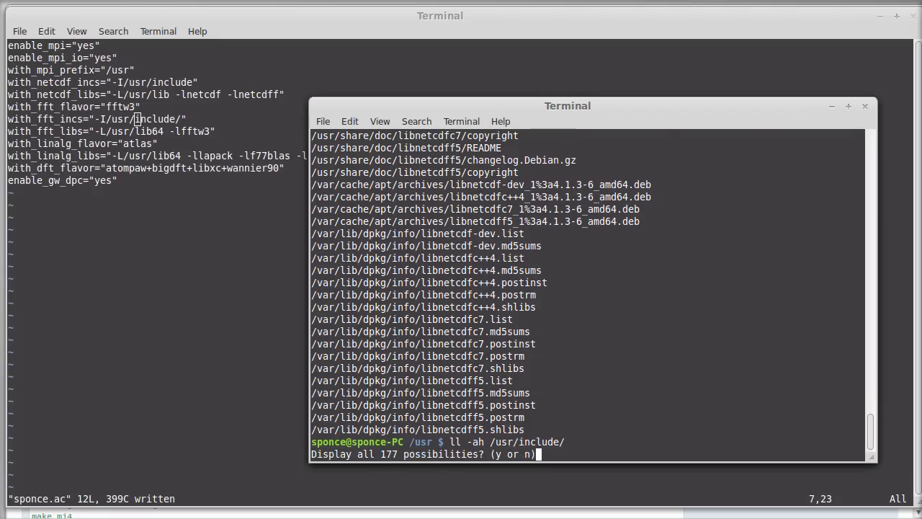
{"action": "key", "text": "y"}
{"action": "left_click_drag", "start_coordinate": [418, 148], "coordinate": [441, 147]}
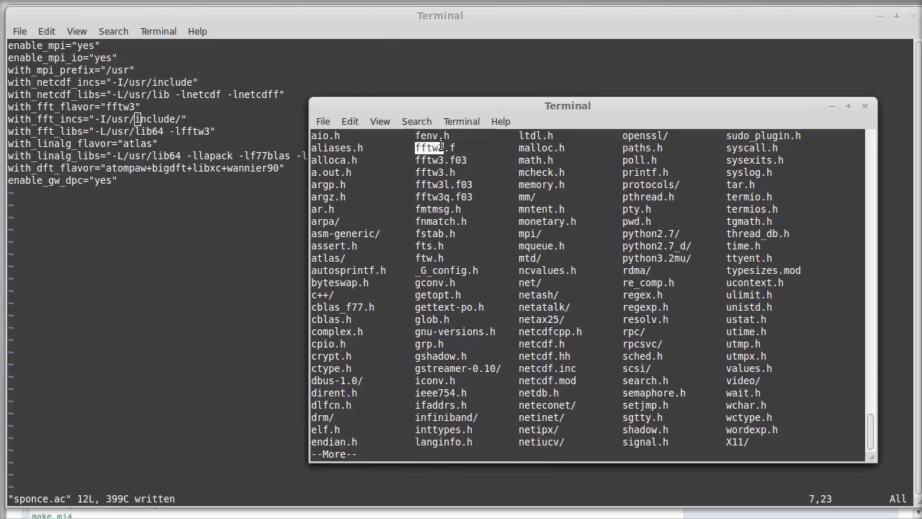
{"action": "left_click", "coordinate": [441, 200]}
{"action": "key", "text": "Return"}
{"action": "key", "text": "space"}
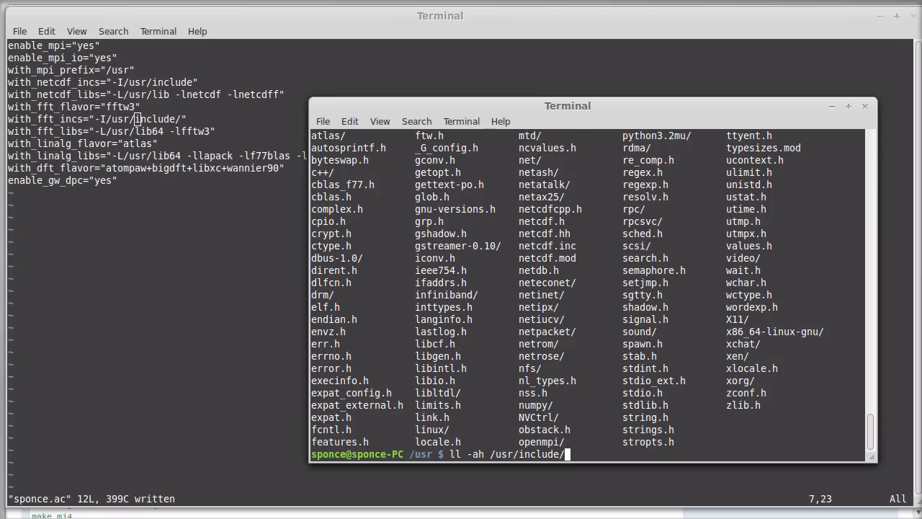
Replace the pending command with locate libfftw and run it
{"action": "key", "text": "BackSpace"}
{"action": "key", "text": "BackSpace"}
{"action": "key", "text": "BackSpace"}
{"action": "key", "text": "BackSpace"}
{"action": "key", "text": "BackSpace"}
{"action": "key", "text": "BackSpace"}
{"action": "key", "text": "BackSpace"}
{"action": "key", "text": "BackSpace"}
{"action": "key", "text": "BackSpace"}
{"action": "key", "text": "BackSpace"}
{"action": "key", "text": "BackSpace"}
{"action": "key", "text": "BackSpace"}
{"action": "key", "text": "BackSpace"}
{"action": "key", "text": "BackSpace"}
{"action": "key", "text": "BackSpace"}
{"action": "key", "text": "BackSpace"}
{"action": "key", "text": "BackSpace"}
{"action": "key", "text": "BackSpace"}
{"action": "key", "text": "BackSpace"}
{"action": "key", "text": "BackSpace"}
{"action": "type", "text": "locate"}
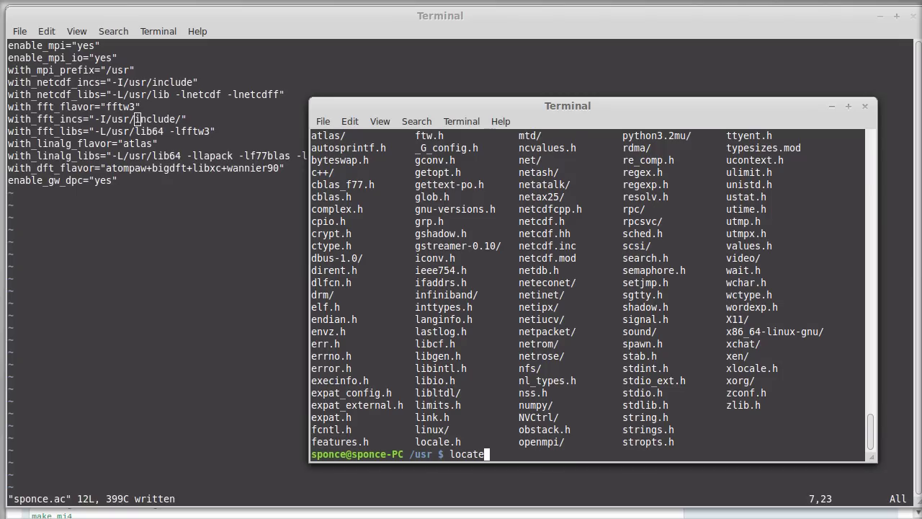
{"action": "type", "text": " libfftw"}
{"action": "key", "text": "Return"}
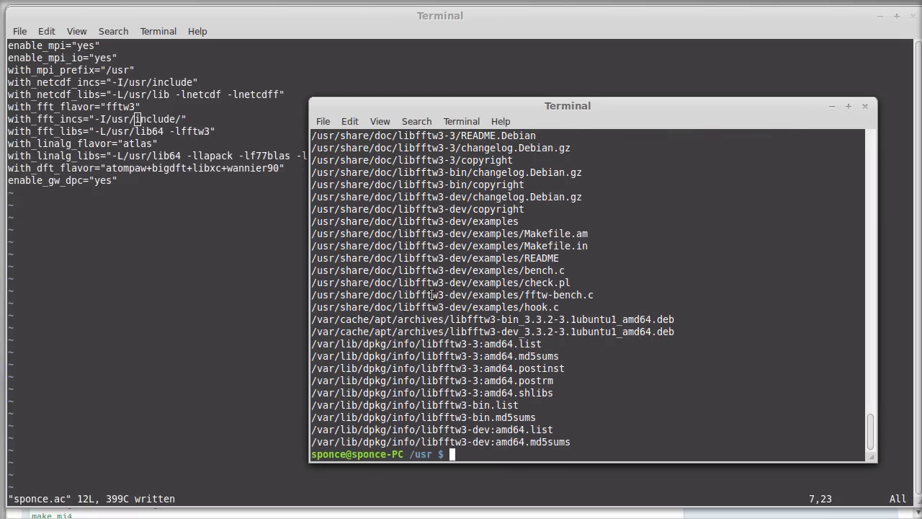
Select the directory path /usr/lib/x86_64-linux-gnu/ in the libfftw3f_omp.a result
{"action": "scroll", "coordinate": [431, 294], "scroll_direction": "up", "scroll_amount": 12}
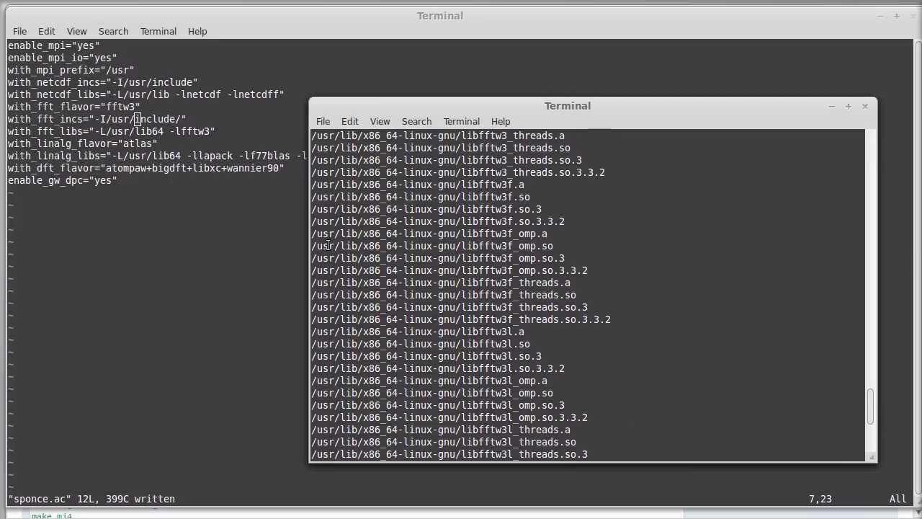
{"action": "left_click_drag", "start_coordinate": [320, 233], "coordinate": [371, 235]}
{"action": "left_click", "coordinate": [368, 235]}
{"action": "left_click_drag", "start_coordinate": [461, 233], "coordinate": [311, 232]}
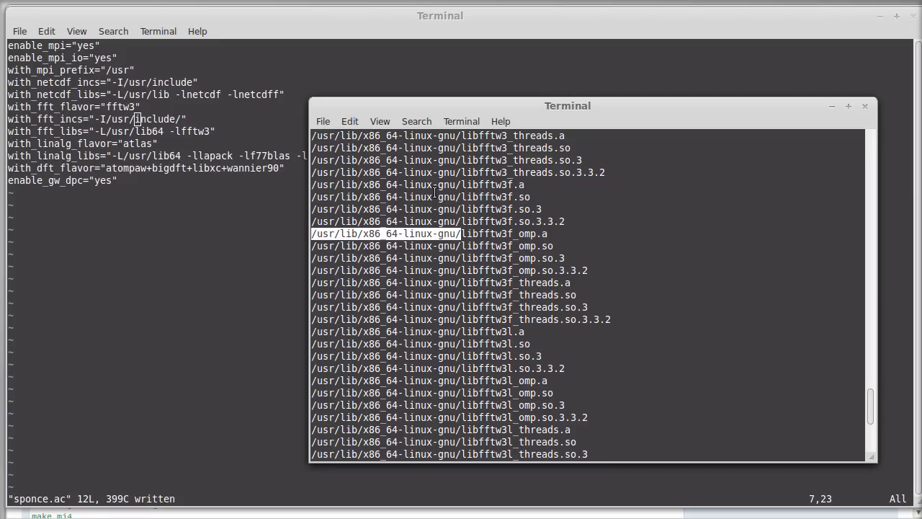
Delete usr/lib64 from the with_fft_libs path in the vim file, keeping the slash after -L
{"action": "left_click", "coordinate": [248, 26]}
{"action": "key", "text": "Down"}
{"action": "key", "text": "Right"}
{"action": "key", "text": "Right"}
{"action": "key", "text": "Right"}
{"action": "key", "text": "Right"}
{"action": "key", "text": "Right"}
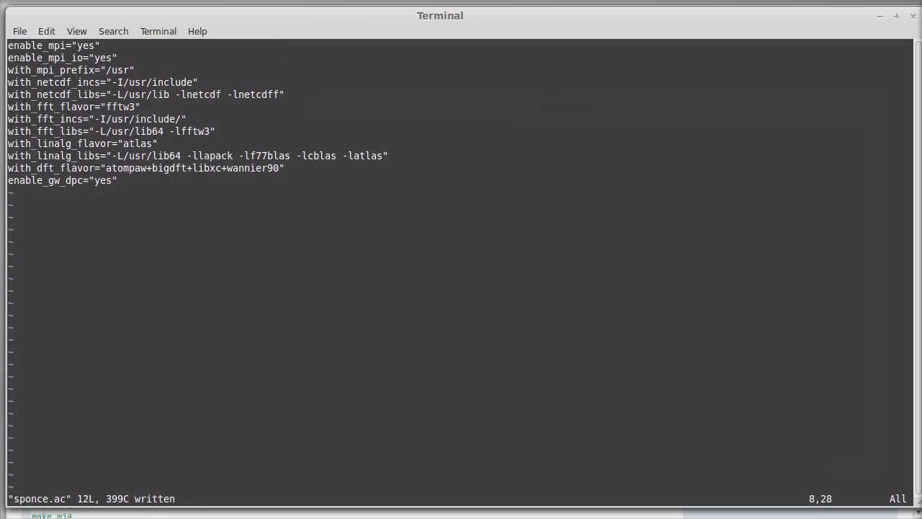
{"action": "key", "text": "i"}
{"action": "key", "text": "BackSpace"}
{"action": "key", "text": "BackSpace"}
{"action": "key", "text": "BackSpace"}
{"action": "key", "text": "BackSpace"}
{"action": "key", "text": "BackSpace"}
{"action": "key", "text": "BackSpace"}
{"action": "key", "text": "BackSpace"}
{"action": "key", "text": "BackSpace"}
{"action": "key", "text": "BackSpace"}
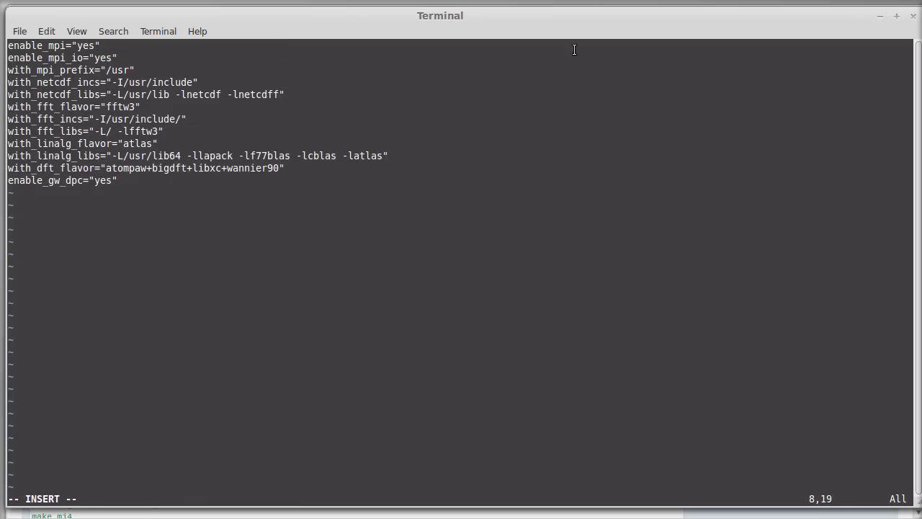
Insert the copied path /usr/lib/x86_64-linux-gnu/ into the with_fft_libs value and remove the duplicate slash after -L
{"action": "middle_click", "coordinate": [565, 132]}
{"action": "key", "text": "Left"}
{"action": "key", "text": "Left"}
{"action": "key", "text": "Left"}
{"action": "key", "text": "Left"}
{"action": "key", "text": "Left"}
{"action": "key", "text": "Left"}
{"action": "key", "text": "Left"}
{"action": "key", "text": "Left"}
{"action": "key", "text": "Left"}
{"action": "key", "text": "Left"}
{"action": "key", "text": "Left"}
{"action": "key", "text": "Left"}
{"action": "key", "text": "Left"}
{"action": "key", "text": "Left"}
{"action": "key", "text": "Left"}
{"action": "key", "text": "Left"}
{"action": "key", "text": "Left"}
{"action": "key", "text": "Left"}
{"action": "key", "text": "Left"}
{"action": "key", "text": "Left"}
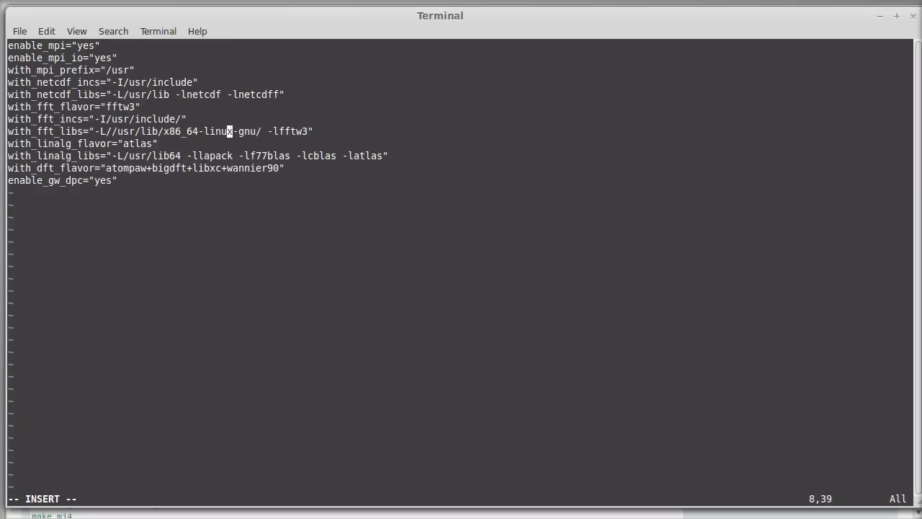
{"action": "key", "text": "Left"}
{"action": "key", "text": "BackSpace"}
Leave insert mode and save sponce.ac without closing vim
{"action": "key", "text": "alt+Tab"}
{"action": "key", "text": "alt+Tab"}
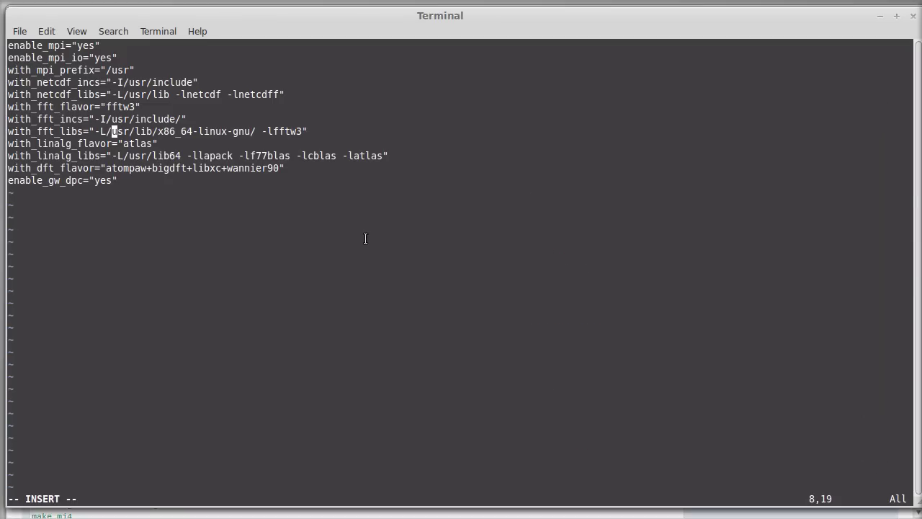
{"action": "key", "text": "Escape"}
{"action": "type", "text": ":w"}
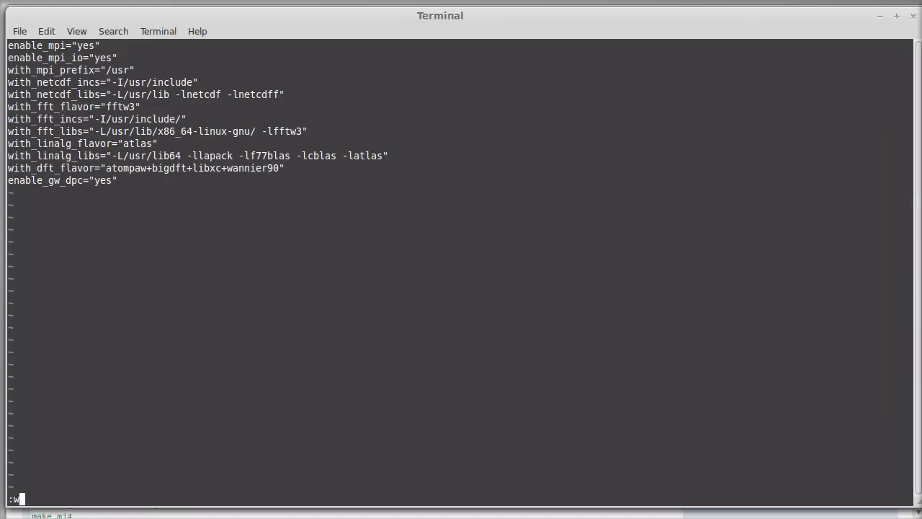
{"action": "key", "text": "Return"}
Place the vim cursor on the with_linalg_flavor line, at the end of atlas
{"action": "key", "text": "Right"}
{"action": "key", "text": "Right"}
{"action": "key", "text": "Right"}
{"action": "key", "text": "Right"}
{"action": "key", "text": "Right"}
{"action": "key", "text": "Right"}
{"action": "key", "text": "Right"}
{"action": "key", "text": "Right"}
{"action": "key", "text": "Right"}
{"action": "key", "text": "Right"}
{"action": "key", "text": "Right"}
{"action": "key", "text": "Down"}
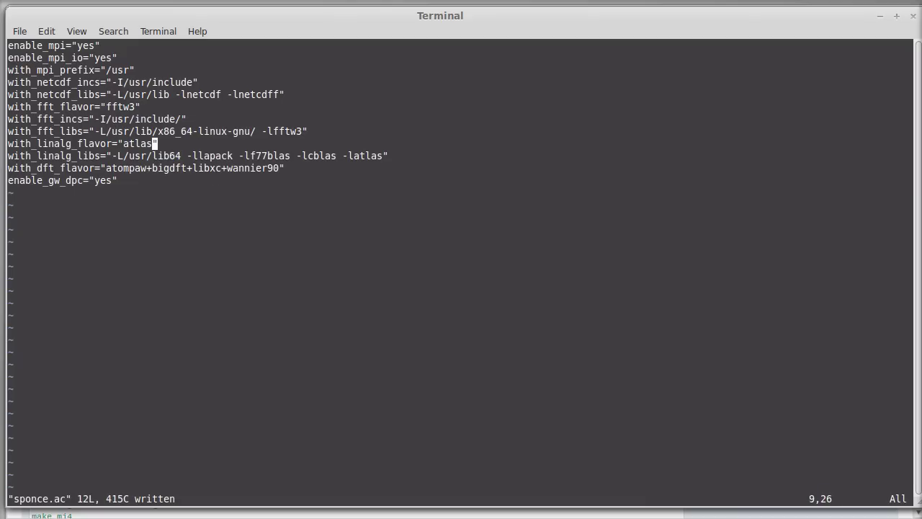
{"action": "key", "text": "Left"}
{"action": "key", "text": "Left"}
{"action": "key", "text": "Left"}
{"action": "key", "text": "Left"}
{"action": "key", "text": "Left"}
{"action": "key", "text": "Left"}
{"action": "key", "text": "Left"}
{"action": "key", "text": "Left"}
{"action": "key", "text": "Right"}
{"action": "key", "text": "Right"}
{"action": "key", "text": "Right"}
{"action": "key", "text": "Right"}
{"action": "key", "text": "Right"}
{"action": "key", "text": "Right"}
{"action": "key", "text": "Right"}
Switch to Firefox, search the web for atlas lapack in a new tab and open the ATLAS project home page
{"action": "key", "text": "alt+Tab"}
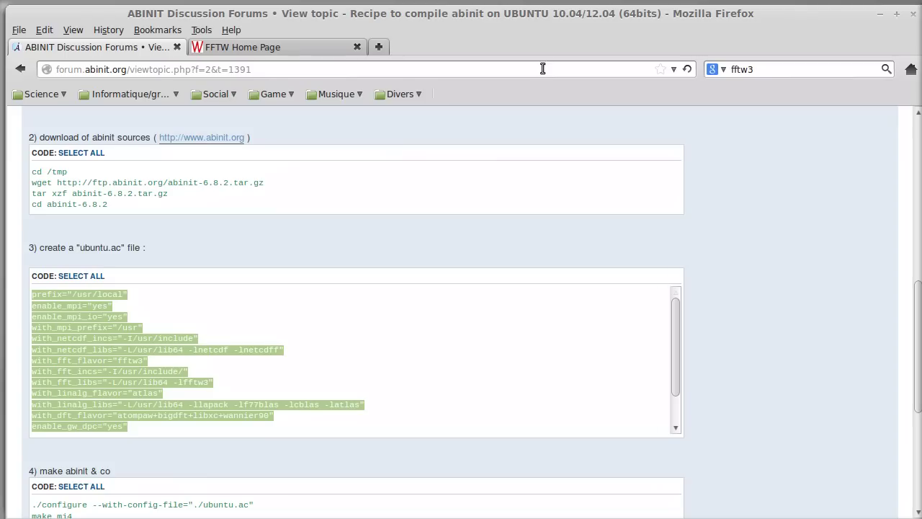
{"action": "left_click", "coordinate": [379, 47]}
{"action": "left_click", "coordinate": [788, 65]}
{"action": "type", "text": "atlas"}
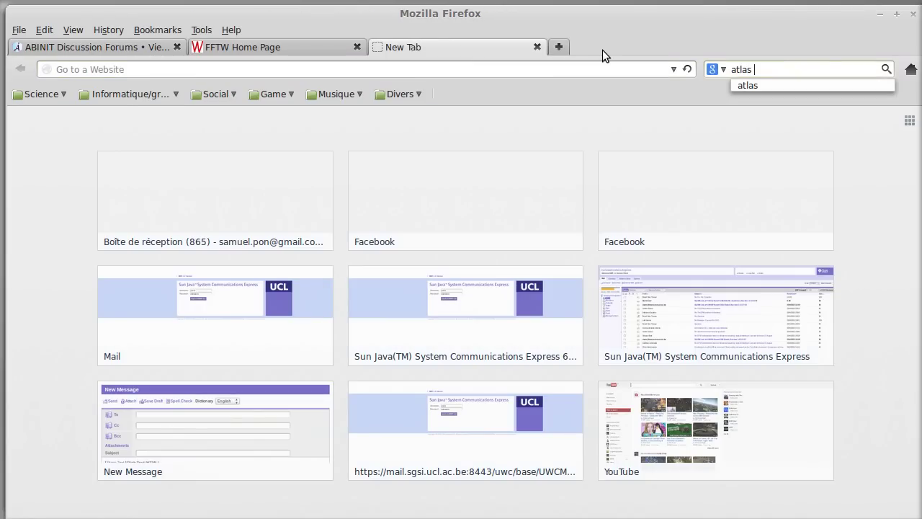
{"action": "key", "text": "alt+Tab"}
{"action": "key", "text": "alt+Tab"}
{"action": "type", "text": "l"}
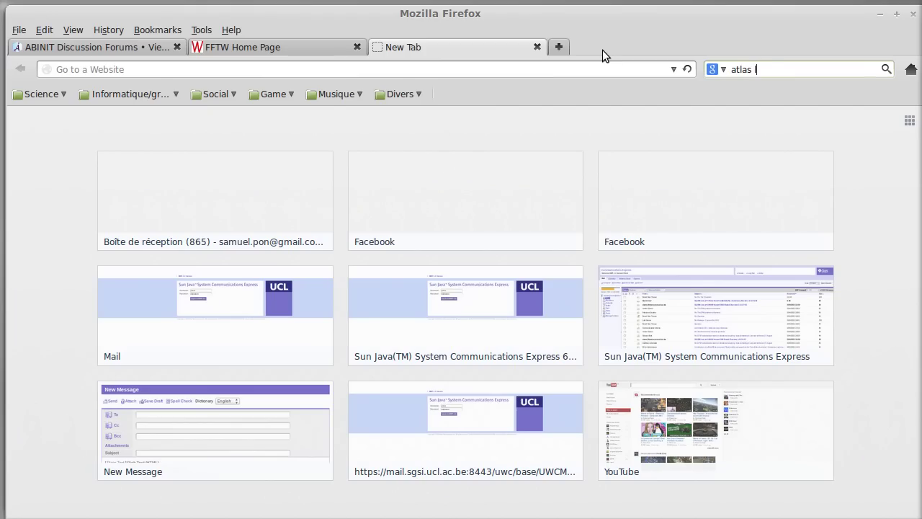
{"action": "type", "text": "apack"}
{"action": "key", "text": "Return"}
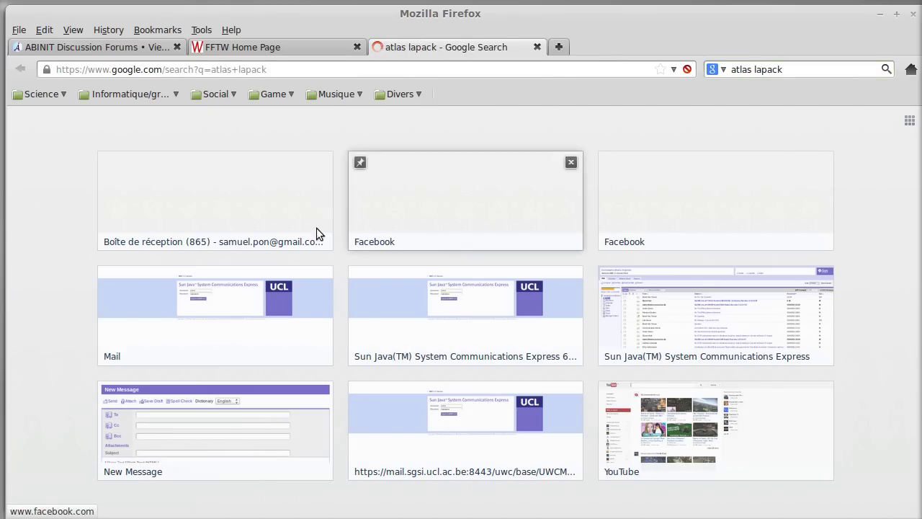
{"action": "left_click", "coordinate": [206, 250]}
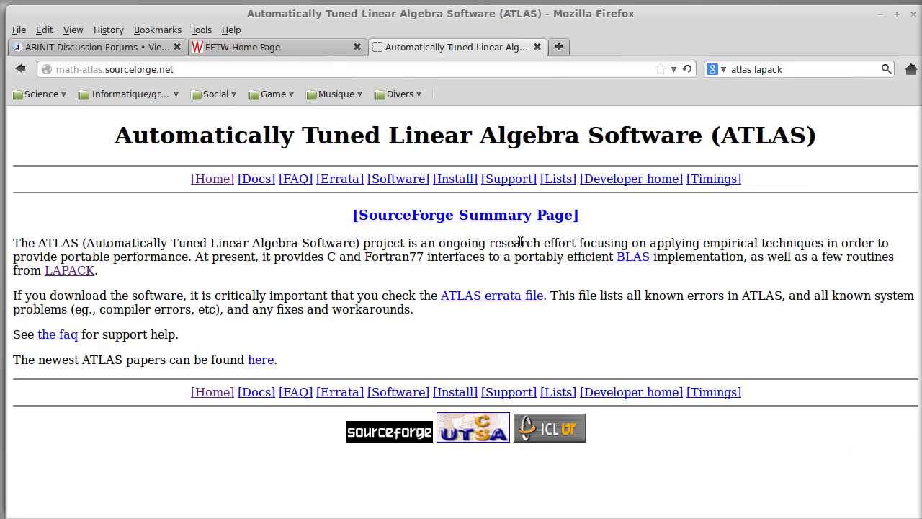
Revisit the FFTW home page and the ABINIT forum recipe in Firefox
{"action": "left_click", "coordinate": [256, 47]}
{"action": "left_click", "coordinate": [144, 47]}
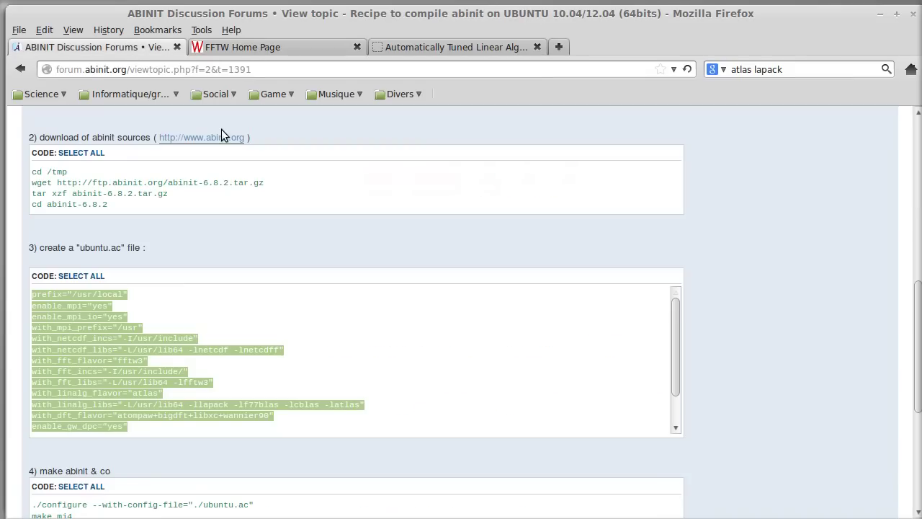
{"action": "left_click", "coordinate": [253, 48]}
{"action": "left_click", "coordinate": [115, 48]}
Return to vim and place the cursor just after /usr/lib64 on the with_linalg_libs line
{"action": "key", "text": "alt+Tab"}
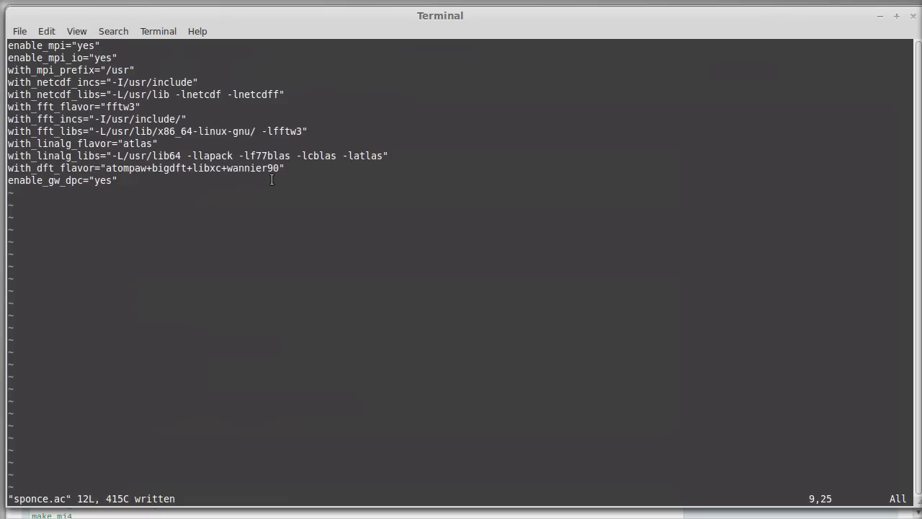
{"action": "key", "text": "Down"}
{"action": "key", "text": "Left"}
{"action": "key", "text": "Left"}
{"action": "key", "text": "Left"}
{"action": "key", "text": "Left"}
{"action": "key", "text": "Left"}
{"action": "key", "text": "Left"}
{"action": "key", "text": "Left"}
{"action": "key", "text": "Left"}
{"action": "key", "text": "Left"}
{"action": "key", "text": "Left"}
{"action": "key", "text": "Left"}
{"action": "key", "text": "Left"}
{"action": "key", "text": "Right"}
{"action": "key", "text": "Right"}
{"action": "key", "text": "Right"}
{"action": "key", "text": "Right"}
{"action": "key", "text": "Right"}
{"action": "key", "text": "Right"}
{"action": "key", "text": "Right"}
{"action": "key", "text": "Right"}
{"action": "key", "text": "Right"}
{"action": "key", "text": "Right"}
{"action": "key", "text": "Right"}
{"action": "key", "text": "Right"}
{"action": "key", "text": "Right"}
{"action": "key", "text": "Right"}
{"action": "key", "text": "Right"}
{"action": "key", "text": "Right"}
{"action": "key", "text": "Right"}
{"action": "key", "text": "Right"}
In the second terminal, display the completions for ll -ah /usr/ and then for /usr/lib/libat to locate the ATLAS library
{"action": "key", "text": "alt+Tab"}
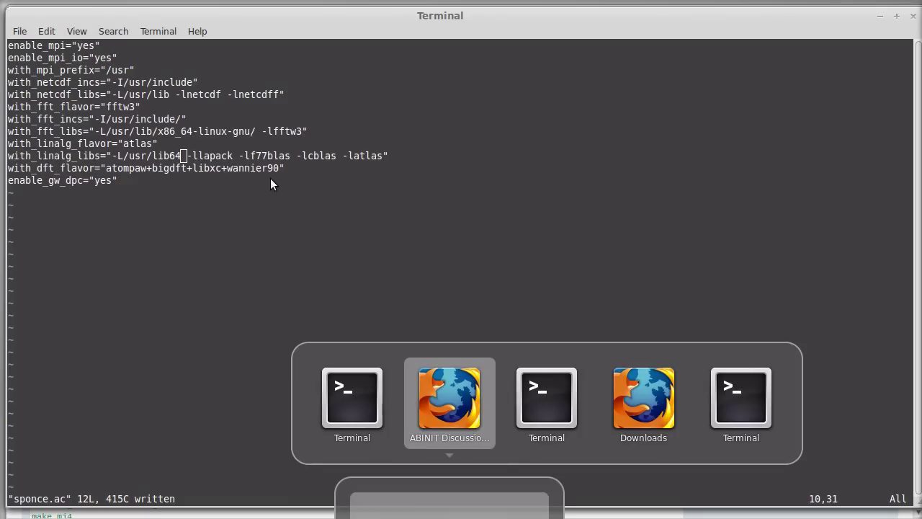
{"action": "key", "text": "alt+Tab"}
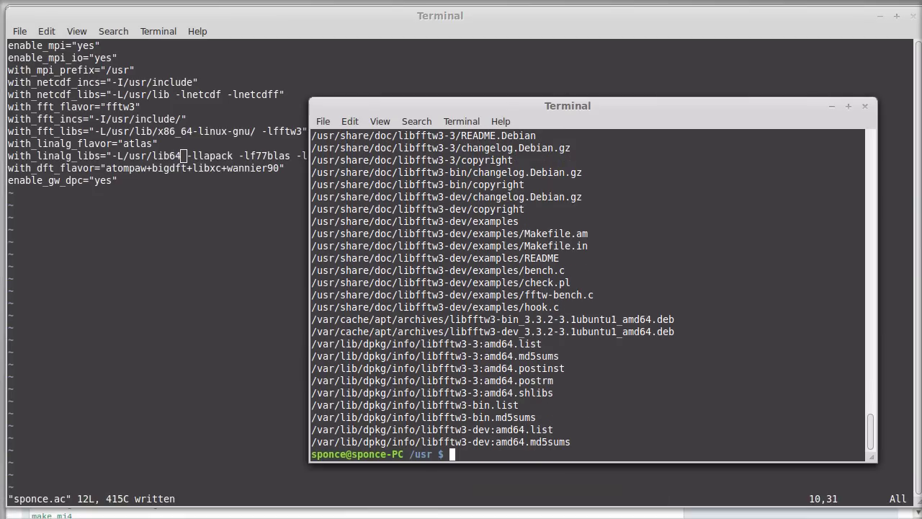
{"action": "type", "text": "v"}
{"action": "key", "text": "BackSpace"}
{"action": "type", "text": "ll -ah /usr"}
{"action": "key", "text": "Tab"}
{"action": "key", "text": "Tab"}
{"action": "type", "text": "li"}
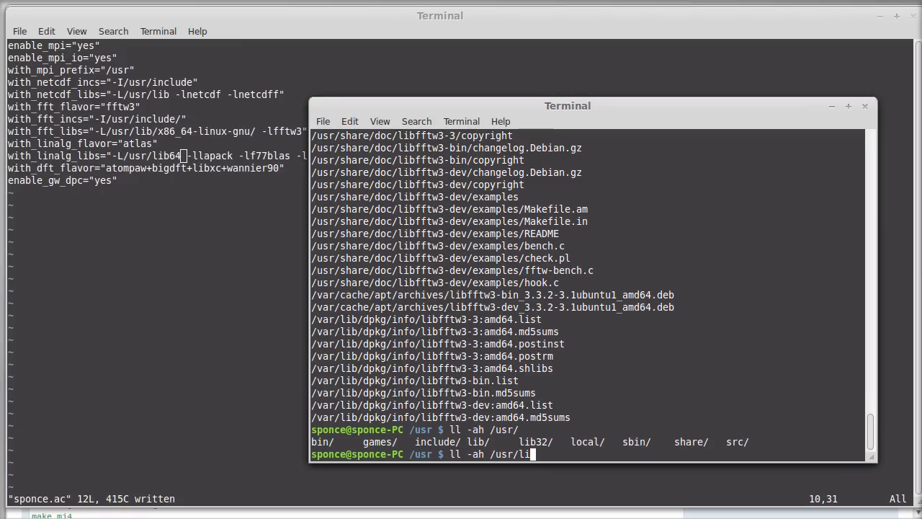
{"action": "type", "text": "b/liba"}
{"action": "key", "text": "Tab"}
{"action": "key", "text": "Tab"}
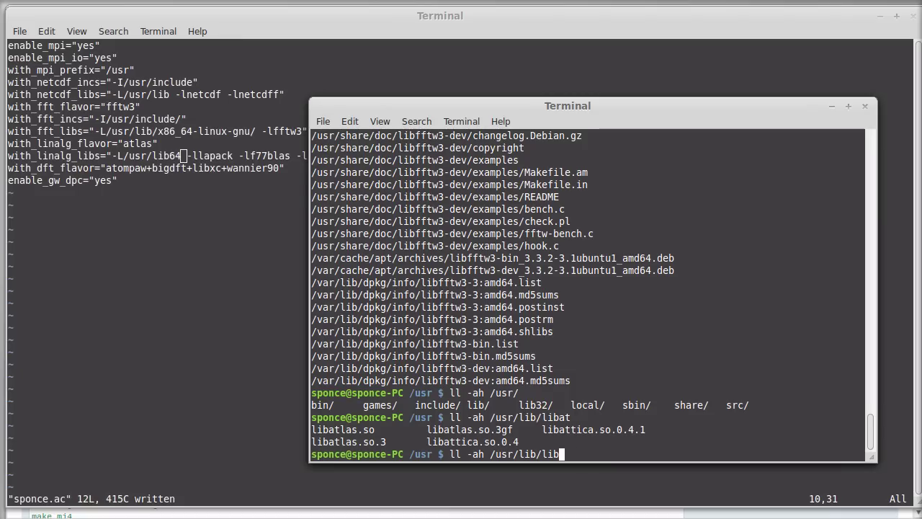
Back in vim, change the with_linalg_libs path to /usr/lib and save sponce.ac
{"action": "key", "text": "alt+Tab"}
{"action": "key", "text": "h"}
{"action": "key", "text": "h"}
{"action": "key", "text": "i"}
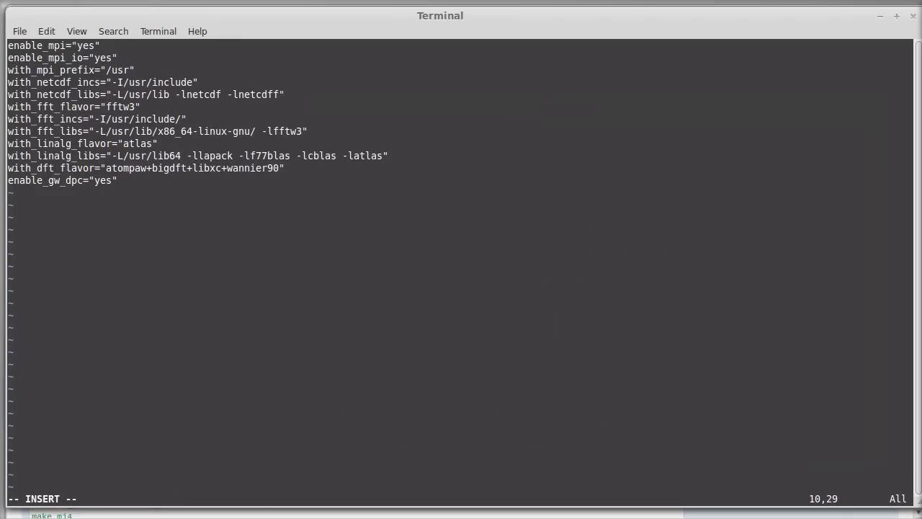
{"action": "key", "text": "Right"}
{"action": "key", "text": "Right"}
{"action": "key", "text": "BackSpace"}
{"action": "key", "text": "BackSpace"}
{"action": "key", "text": "Escape"}
{"action": "type", "text": ":w"}
{"action": "key", "text": "Return"}
Place the vim cursor on the with_dft_flavor line, within the word flavor
{"action": "key", "text": "l"}
{"action": "key", "text": "l"}
{"action": "key", "text": "l"}
{"action": "key", "text": "j"}
{"action": "key", "text": "j"}
{"action": "key", "text": "h"}
{"action": "key", "text": "h"}
{"action": "key", "text": "h"}
{"action": "key", "text": "h"}
{"action": "key", "text": "h"}
{"action": "key", "text": "h"}
{"action": "key", "text": "h"}
{"action": "key", "text": "h"}
{"action": "key", "text": "k"}
{"action": "key", "text": "l"}
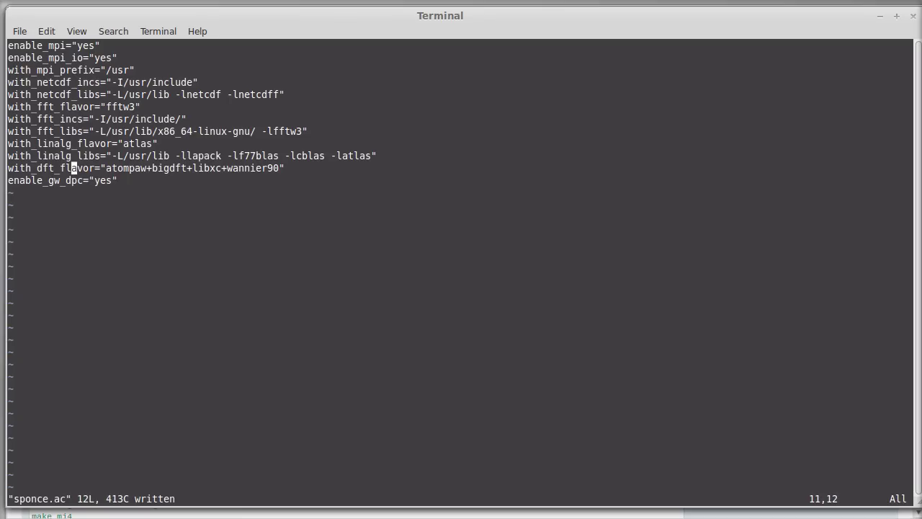
Go through the with_dft_flavor line and examine its plugin list, atompaw+bigdft+libxc+wannier90
{"action": "key", "text": "l"}
{"action": "key", "text": "l"}
{"action": "key", "text": "w"}
{"action": "key", "text": "w"}
{"action": "key", "text": "w"}
{"action": "key", "text": "w"}
{"action": "key", "text": "w"}
{"action": "key", "text": "w"}
{"action": "key", "text": "w"}
{"action": "key", "text": "h"}
{"action": "key", "text": "h"}
{"action": "key", "text": "h"}
{"action": "key", "text": "h"}
{"action": "key", "text": "h"}
{"action": "key", "text": "h"}
{"action": "key", "text": "h"}
{"action": "key", "text": "h"}
{"action": "key", "text": "h"}
{"action": "key", "text": "h"}
{"action": "key", "text": "h"}
{"action": "key", "text": "h"}
{"action": "key", "text": "h"}
{"action": "key", "text": "h"}
{"action": "key", "text": "h"}
{"action": "key", "text": "h"}
{"action": "key", "text": "h"}
{"action": "key", "text": "h"}
{"action": "key", "text": "h"}
{"action": "key", "text": "h"}
{"action": "key", "text": "h"}
{"action": "key", "text": "h"}
{"action": "key", "text": "h"}
{"action": "key", "text": "h"}
{"action": "key", "text": "h"}
{"action": "key", "text": "h"}
{"action": "key", "text": "h"}
{"action": "key", "text": "h"}
{"action": "key", "text": "h"}
{"action": "key", "text": "h"}
{"action": "key", "text": "h"}
{"action": "key", "text": "h"}
{"action": "key", "text": "h"}
{"action": "key", "text": "h"}
{"action": "key", "text": "h"}
{"action": "key", "text": "h"}
{"action": "key", "text": "h"}
{"action": "key", "text": "l"}
{"action": "key", "text": "l"}
{"action": "key", "text": "l"}
{"action": "key", "text": "l"}
{"action": "key", "text": "l"}
{"action": "key", "text": "l"}
{"action": "key", "text": "l"}
{"action": "key", "text": "l"}
{"action": "key", "text": "l"}
{"action": "key", "text": "l"}
{"action": "key", "text": "l"}
{"action": "key", "text": "l"}
{"action": "key", "text": "l"}
{"action": "key", "text": "l"}
{"action": "key", "text": "l"}
{"action": "key", "text": "l"}
{"action": "key", "text": "l"}
{"action": "key", "text": "l"}
{"action": "key", "text": "l"}
{"action": "key", "text": "l"}
{"action": "key", "text": "l"}
{"action": "key", "text": "Left"}
{"action": "key", "text": "Left"}
{"action": "key", "text": "Left"}
{"action": "key", "text": "Left"}
{"action": "key", "text": "Left"}
{"action": "key", "text": "Right"}
{"action": "key", "text": "Right"}
{"action": "key", "text": "Right"}
{"action": "key", "text": "Right"}
{"action": "key", "text": "Right"}
{"action": "key", "text": "Right"}
{"action": "key", "text": "Right"}
{"action": "key", "text": "Right"}
{"action": "key", "text": "Right"}
{"action": "key", "text": "Right"}
{"action": "key", "text": "Left"}
{"action": "key", "text": "Left"}
{"action": "key", "text": "Left"}
{"action": "key", "text": "Left"}
{"action": "key", "text": "Left"}
{"action": "key", "text": "Left"}
{"action": "key", "text": "Left"}
{"action": "key", "text": "Left"}
{"action": "key", "text": "Left"}
{"action": "key", "text": "Left"}
{"action": "key", "text": "Left"}
{"action": "key", "text": "Left"}
{"action": "key", "text": "Left"}
{"action": "key", "text": "Left"}
{"action": "key", "text": "Left"}
{"action": "key", "text": "Left"}
{"action": "key", "text": "Left"}
{"action": "key", "text": "Left"}
{"action": "key", "text": "Left"}
{"action": "key", "text": "Left"}
Examine the with_fft_libs line and the enable_gw_dpc setting on the file's last line
{"action": "key", "text": "Up"}
{"action": "key", "text": "Up"}
{"action": "key", "text": "Up"}
{"action": "key", "text": "Left"}
{"action": "key", "text": "Left"}
{"action": "key", "text": "Left"}
{"action": "key", "text": "Down"}
{"action": "key", "text": "Down"}
{"action": "key", "text": "Down"}
{"action": "key", "text": "Down"}
{"action": "key", "text": "Right"}
{"action": "key", "text": "Right"}
{"action": "key", "text": "Right"}
{"action": "key", "text": "Right"}
{"action": "key", "text": "Right"}
{"action": "key", "text": "Right"}
{"action": "key", "text": "Right"}
{"action": "key", "text": "Right"}
{"action": "key", "text": "Right"}
{"action": "key", "text": "Right"}
{"action": "key", "text": "Right"}
{"action": "key", "text": "Right"}
{"action": "key", "text": "Right"}
{"action": "key", "text": "Right"}
{"action": "key", "text": "Right"}
{"action": "key", "text": "Right"}
{"action": "key", "text": "Right"}
Enter insert mode on the with_fft_libs line and place the cursor within x86_64 in the library path
{"action": "key", "text": "Up"}
{"action": "key", "text": "Up"}
{"action": "key", "text": "Up"}
{"action": "key", "text": "Up"}
{"action": "key", "text": "i"}
{"action": "key", "text": "Right"}
{"action": "key", "text": "Right"}
{"action": "key", "text": "Right"}
{"action": "key", "text": "Right"}
{"action": "key", "text": "Right"}
{"action": "key", "text": "Right"}
{"action": "key", "text": "Right"}
{"action": "key", "text": "Right"}
{"action": "key", "text": "Right"}
{"action": "key", "text": "Right"}
{"action": "key", "text": "Right"}
{"action": "key", "text": "Right"}
{"action": "key", "text": "Right"}
{"action": "key", "text": "Right"}
{"action": "key", "text": "Right"}
{"action": "key", "text": "Right"}
{"action": "key", "text": "Right"}
{"action": "key", "text": "Right"}
{"action": "key", "text": "Right"}
{"action": "key", "text": "Right"}
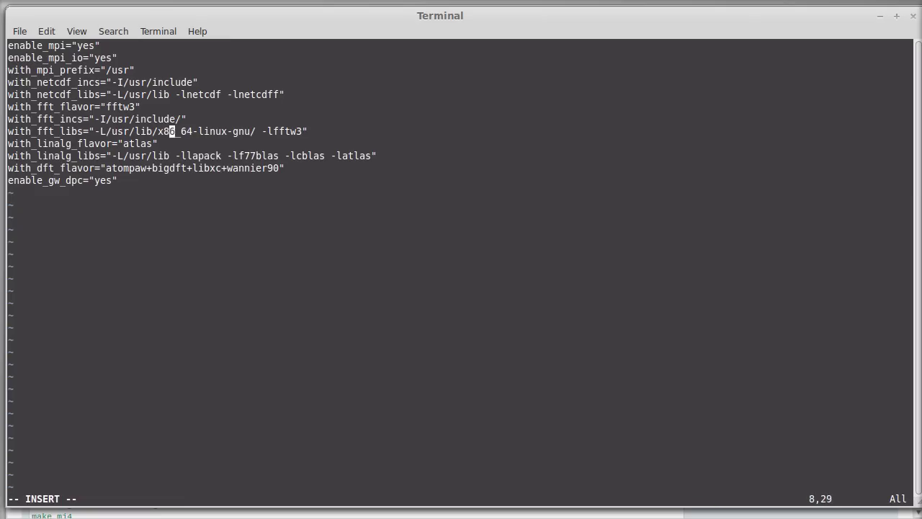
Append the library -lfftw3f after -lfftw3 on the with_fft_libs line
{"action": "key", "text": "Right"}
{"action": "key", "text": "Right"}
{"action": "key", "text": "Right"}
{"action": "key", "text": "Right"}
{"action": "key", "text": "Right"}
{"action": "key", "text": "Right"}
{"action": "type", "text": "-lfftw3f"}
Go through the -lfftw3 and -lfftw3f entries and the library path on the with_fft_libs line
{"action": "key", "text": "Left"}
{"action": "key", "text": "Left"}
{"action": "key", "text": "Left"}
{"action": "key", "text": "Left"}
{"action": "key", "text": "Left"}
{"action": "key", "text": "Left"}
{"action": "key", "text": "Left"}
{"action": "key", "text": "Left"}
{"action": "key", "text": "Left"}
{"action": "key", "text": "Left"}
{"action": "key", "text": "Left"}
{"action": "key", "text": "Left"}
{"action": "key", "text": "Left"}
{"action": "key", "text": "Left"}
{"action": "key", "text": "Left"}
{"action": "key", "text": "Right"}
{"action": "key", "text": "Right"}
{"action": "key", "text": "Right"}
{"action": "key", "text": "Right"}
{"action": "key", "text": "Right"}
{"action": "key", "text": "Right"}
{"action": "key", "text": "Right"}
{"action": "key", "text": "Right"}
{"action": "key", "text": "Right"}
{"action": "key", "text": "Right"}
{"action": "key", "text": "Right"}
{"action": "key", "text": "Left"}
{"action": "key", "text": "Left"}
{"action": "key", "text": "Left"}
{"action": "key", "text": "Left"}
{"action": "key", "text": "Left"}
{"action": "key", "text": "Left"}
{"action": "key", "text": "Left"}
{"action": "key", "text": "Right"}
{"action": "key", "text": "Right"}
{"action": "key", "text": "Right"}
{"action": "key", "text": "Right"}
{"action": "key", "text": "Right"}
{"action": "key", "text": "Right"}
{"action": "key", "text": "Right"}
{"action": "key", "text": "Right"}
{"action": "key", "text": "Left"}
{"action": "key", "text": "Left"}
{"action": "key", "text": "Left"}
{"action": "key", "text": "Left"}
{"action": "key", "text": "Left"}
{"action": "key", "text": "Left"}
Leave insert mode, save sponce.ac and quit vim
{"action": "key", "text": "Escape"}
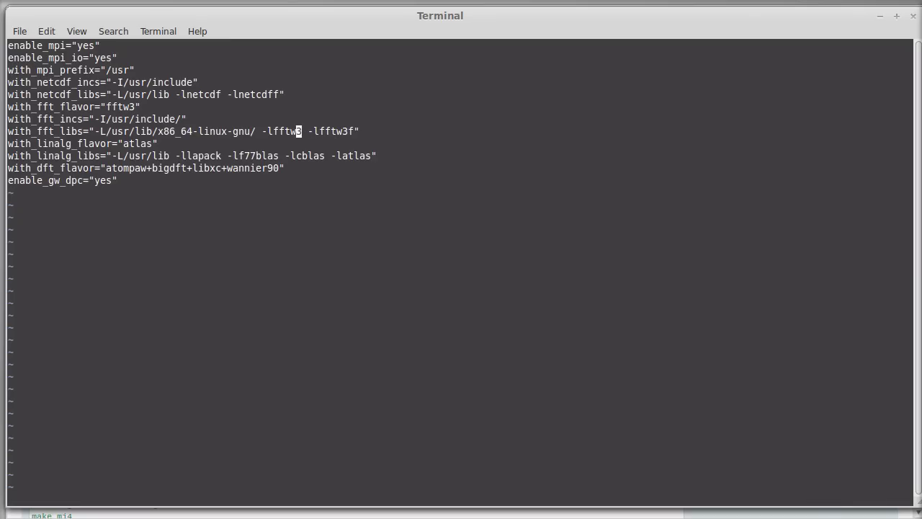
{"action": "type", "text": ":wq"}
{"action": "key", "text": "Return"}
Run ../configure with the option --with-config-file="./sponce.ac" from the build directory
{"action": "type", "text": "../configu"}
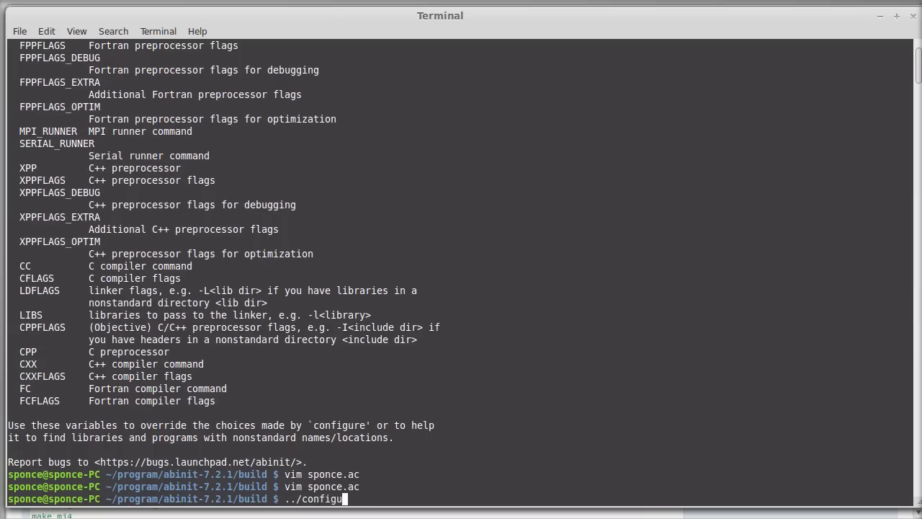
{"action": "type", "text": "re --with-config-file=\"./spon\""}
{"action": "key", "text": "Left"}
{"action": "type", "text": "./spon"}
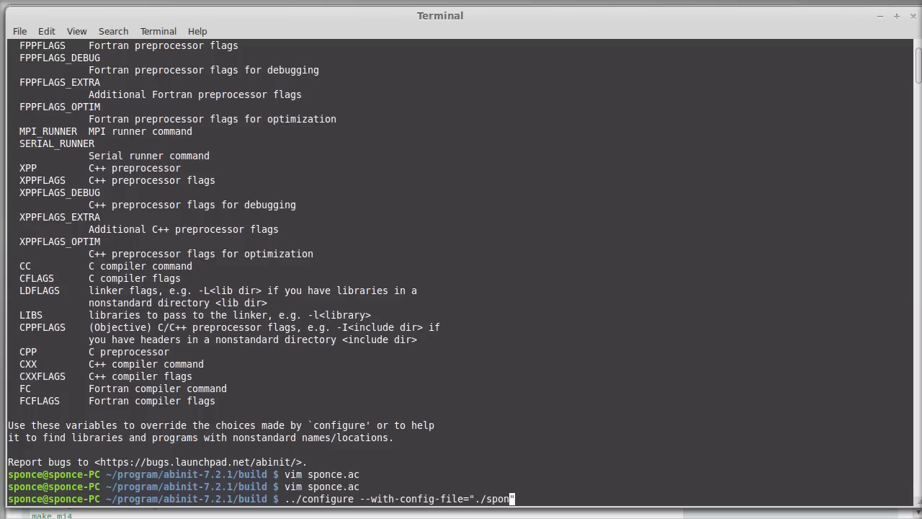
{"action": "type", "text": "ce.a"}
{"action": "type", "text": "c"}
{"action": "key", "text": "Return"}
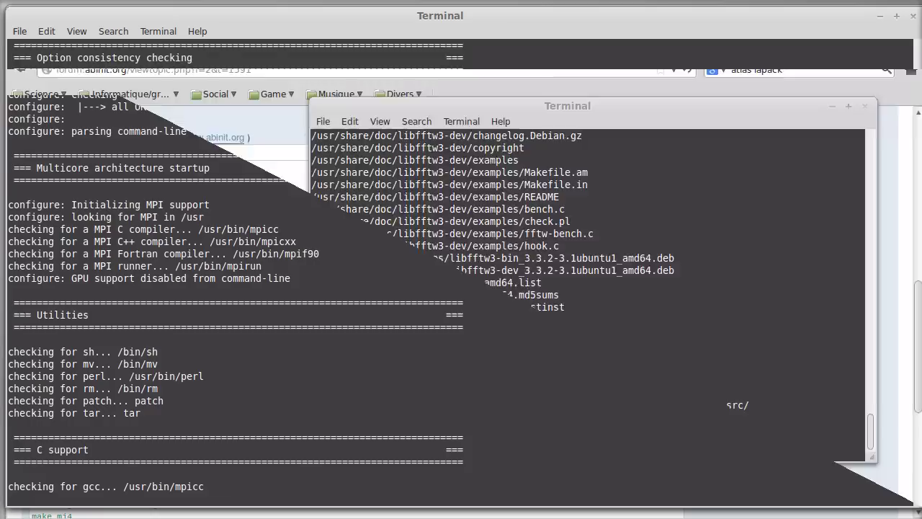
Examine the start of the configure output, checking the line that tells which options file is read
{"action": "scroll", "coordinate": [275, 290], "scroll_direction": "up", "scroll_amount": 13}
{"action": "scroll", "coordinate": [57, 413], "scroll_direction": "down", "scroll_amount": 7}
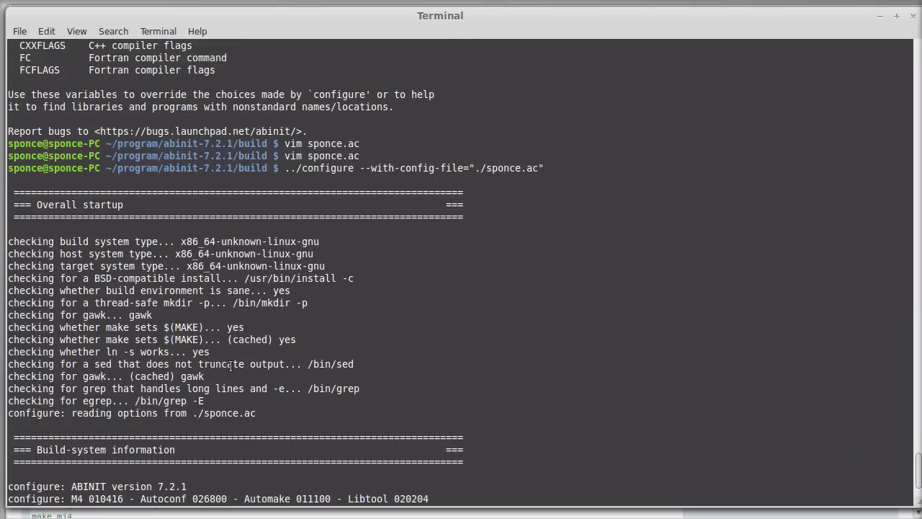
{"action": "left_click_drag", "start_coordinate": [71, 413], "coordinate": [256, 414]}
{"action": "left_click", "coordinate": [257, 412]}
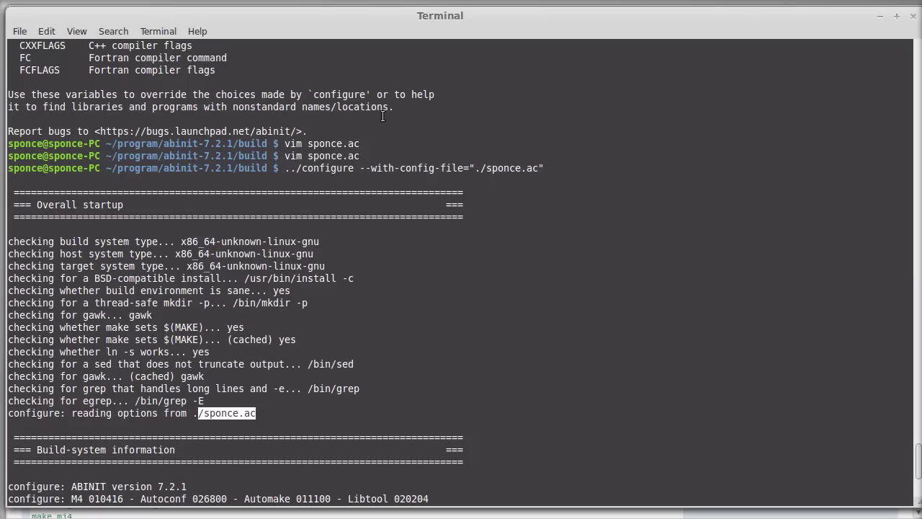
{"action": "scroll", "coordinate": [346, 350], "scroll_direction": "down", "scroll_amount": 8}
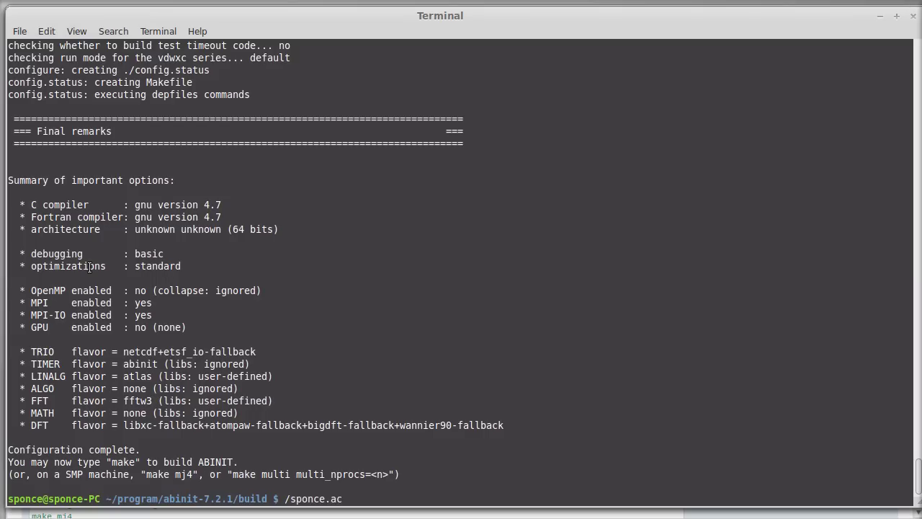
Examine the MPI, MPI-IO, DFT, FFT and LINALG entries in the configure summary of important options
{"action": "left_click_drag", "start_coordinate": [163, 315], "coordinate": [29, 305]}
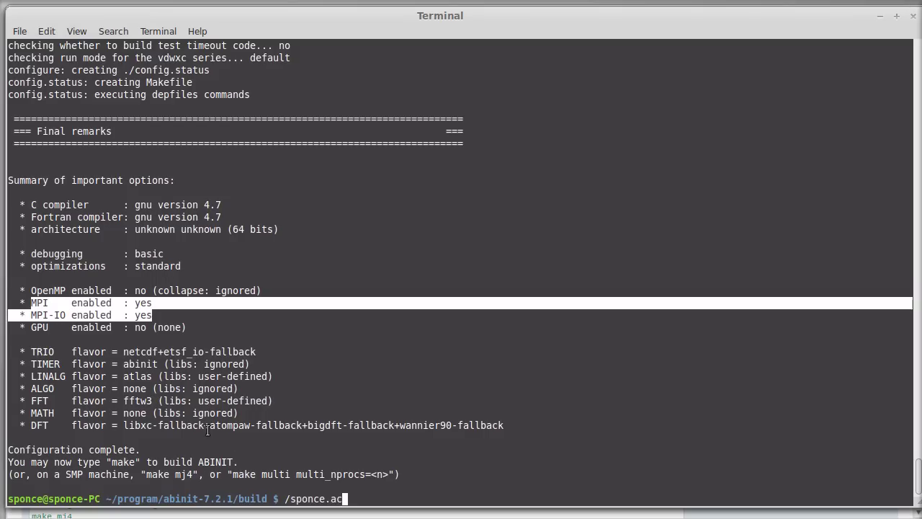
{"action": "left_click_drag", "start_coordinate": [124, 425], "coordinate": [236, 419]}
{"action": "left_click", "coordinate": [238, 420]}
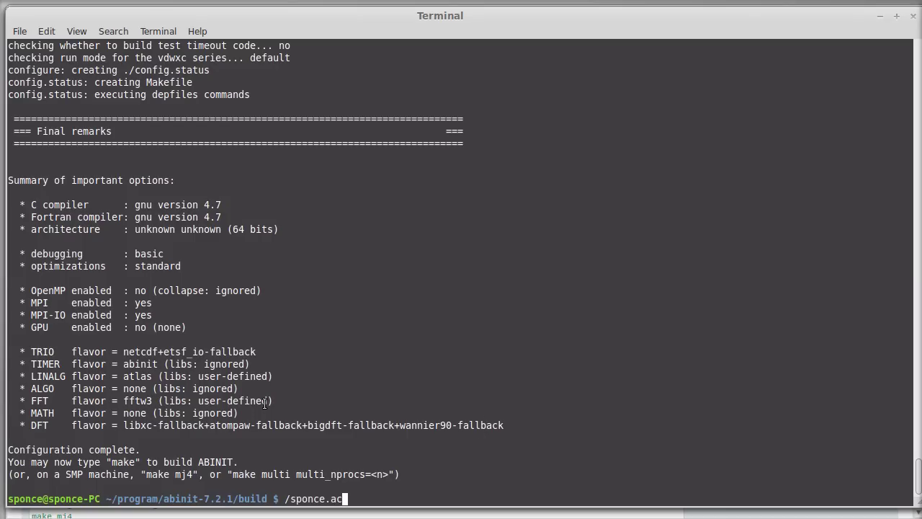
{"action": "left_click_drag", "start_coordinate": [272, 401], "coordinate": [130, 402]}
{"action": "left_click_drag", "start_coordinate": [192, 401], "coordinate": [274, 401]}
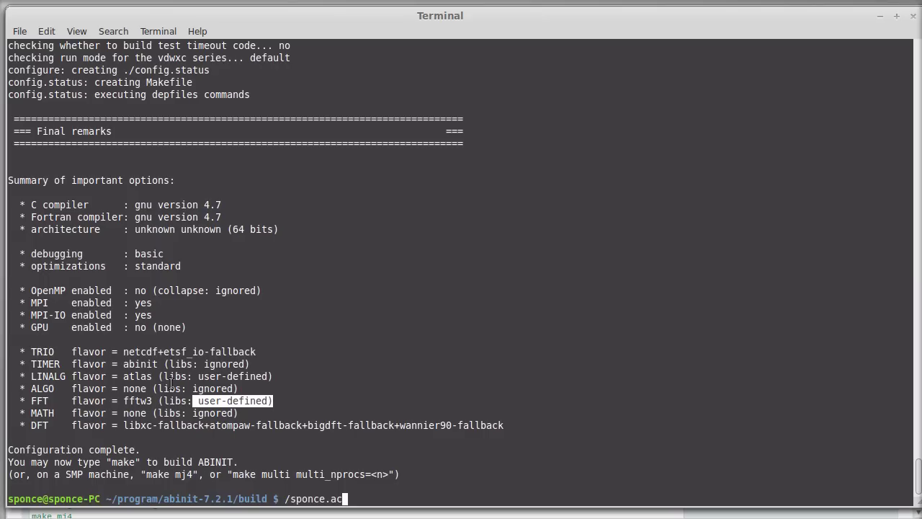
{"action": "left_click_drag", "start_coordinate": [129, 376], "coordinate": [251, 376]}
Clear the stray text from the prompt and build ABINIT with make mj4
{"action": "key", "text": "BackSpace"}
{"action": "key", "text": "BackSpace"}
{"action": "key", "text": "BackSpace"}
{"action": "key", "text": "BackSpace"}
{"action": "key", "text": "BackSpace"}
{"action": "key", "text": "BackSpace"}
{"action": "key", "text": "BackSpace"}
{"action": "key", "text": "BackSpace"}
{"action": "key", "text": "BackSpace"}
{"action": "key", "text": "BackSpace"}
{"action": "type", "text": "make "}
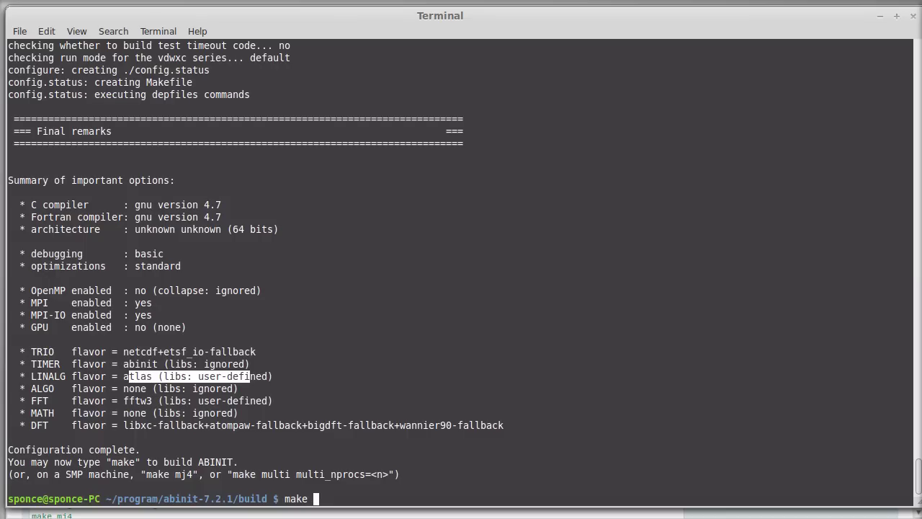
{"action": "type", "text": "mj4"}
{"action": "key", "text": "Return"}
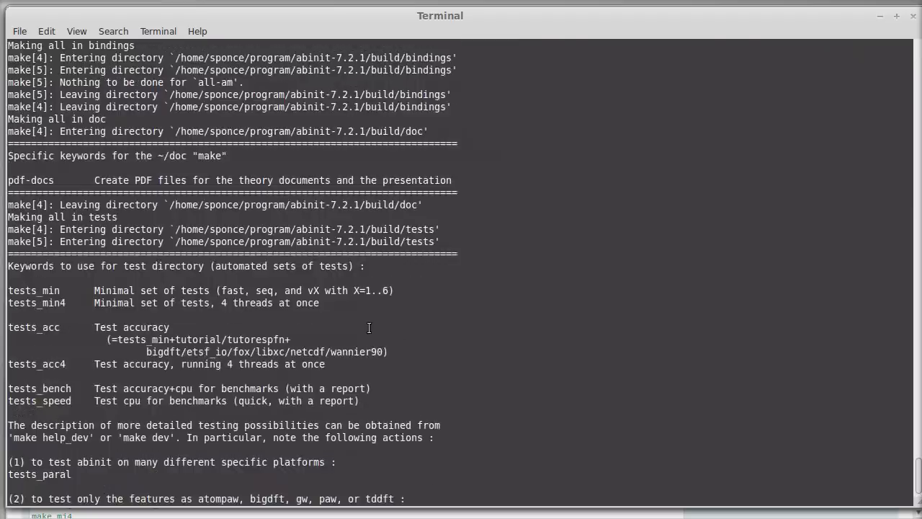
Look through the end of the build output and list the contents of the build directory
{"action": "scroll", "coordinate": [340, 273], "scroll_direction": "up", "scroll_amount": 7}
{"action": "scroll", "coordinate": [282, 291], "scroll_direction": "up", "scroll_amount": 3}
{"action": "scroll", "coordinate": [285, 310], "scroll_direction": "down", "scroll_amount": 12}
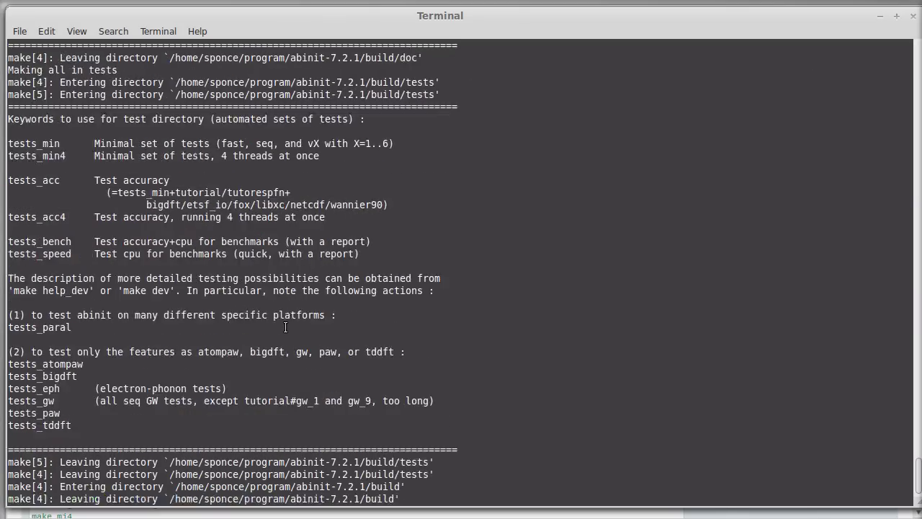
{"action": "type", "text": "ls"}
{"action": "key", "text": "Return"}
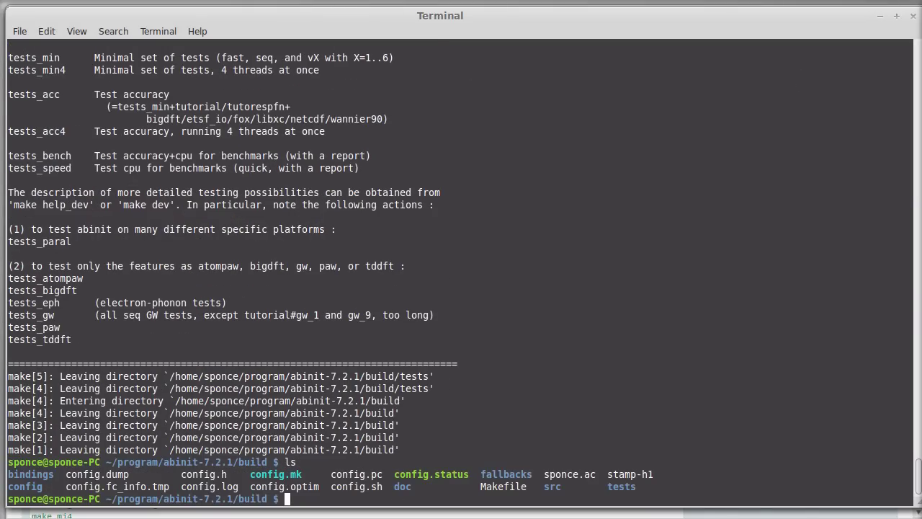
Enter the tests directory, then list its files and run make there to show the test keywords
{"action": "type", "text": "cd tests/"}
{"action": "key", "text": "Return"}
{"action": "type", "text": "ls"}
{"action": "key", "text": "Return"}
{"action": "type", "text": "make"}
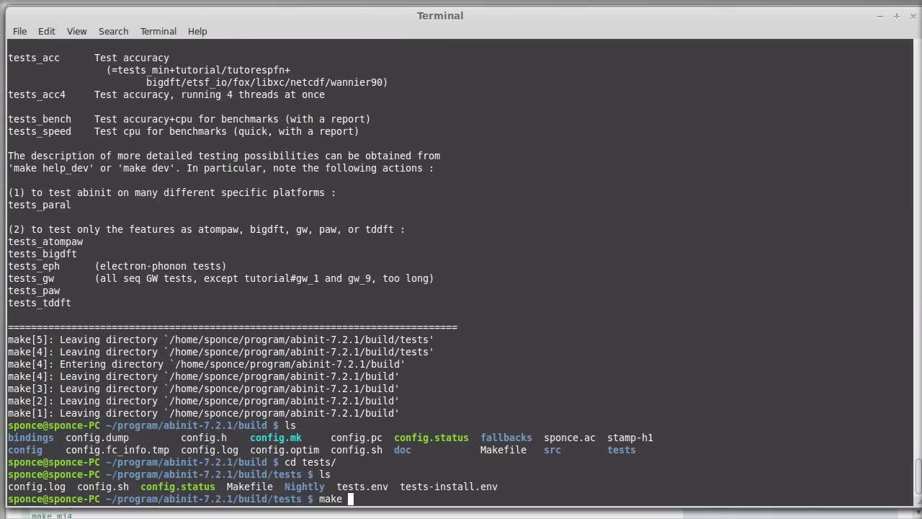
{"action": "key", "text": "Return"}
Run make tests v1 and interrupt it during the in_etsf_io built-in test
{"action": "type", "text": "make tests v1"}
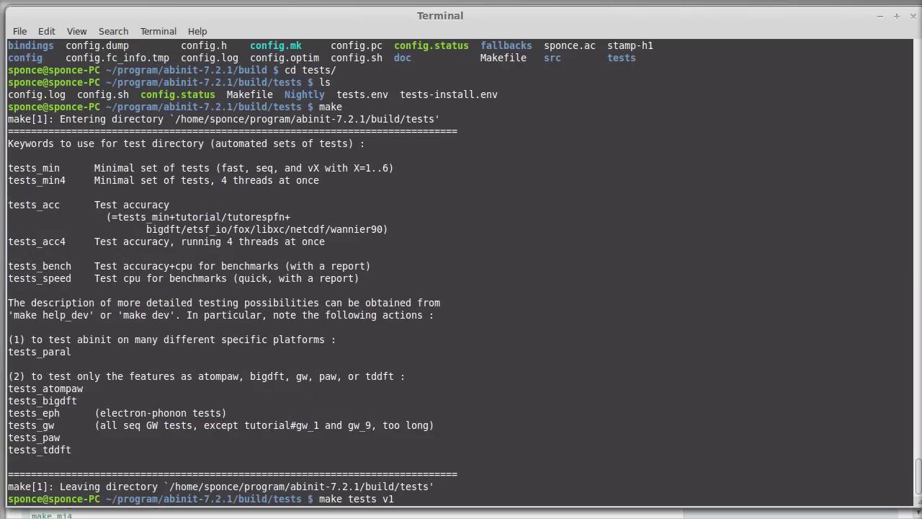
{"action": "key", "text": "Return"}
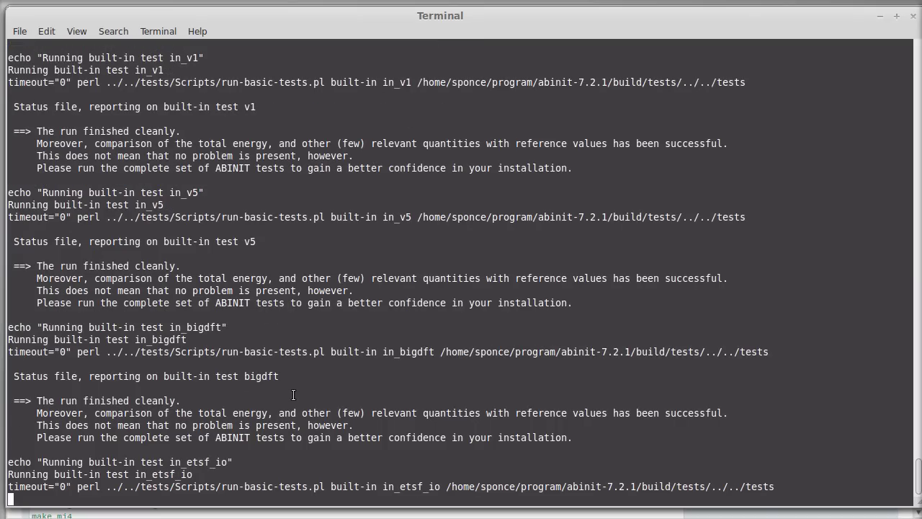
{"action": "key", "text": "ctrl+c"}
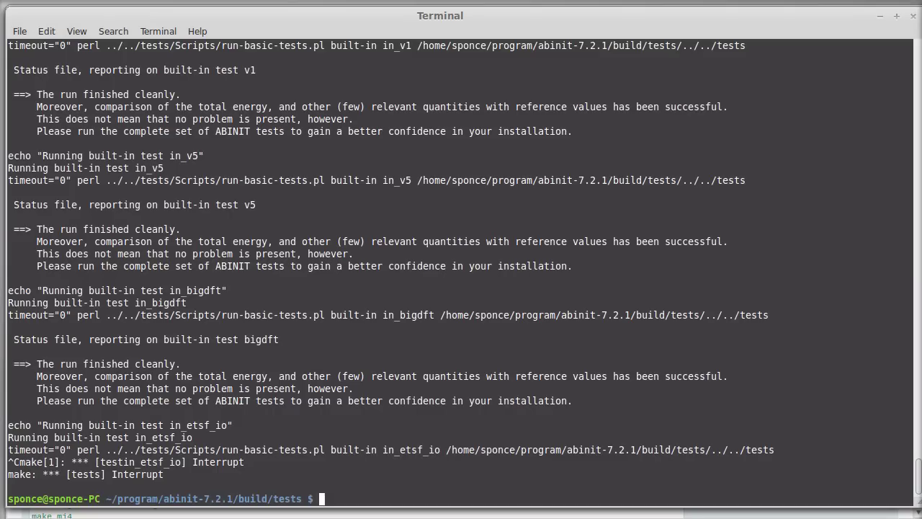
{"action": "type", "text": "python ../"}
{"action": "key", "text": "Tab"}
{"action": "key", "text": "Tab"}
{"action": "type", "text": ".."}
{"action": "key", "text": "Tab"}
{"action": "key", "text": "Tab"}
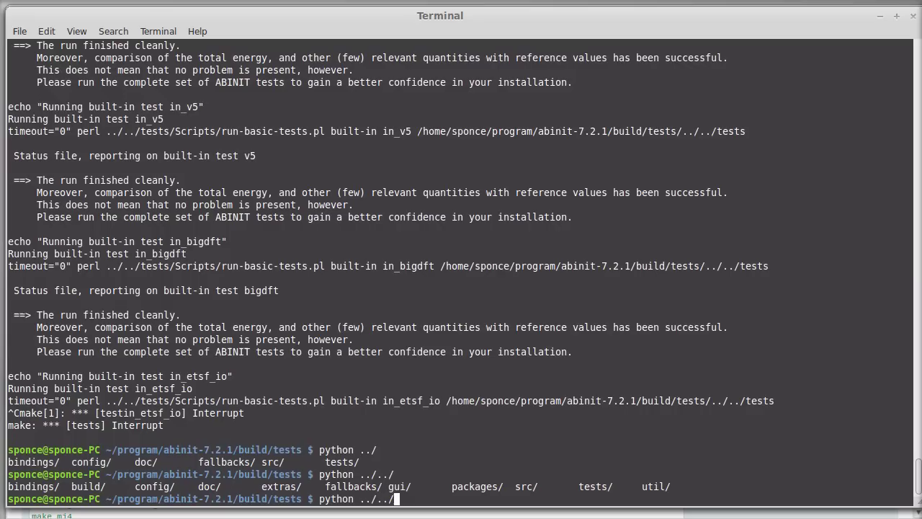
{"action": "type", "text": "te"}
{"action": "key", "text": "Tab"}
{"action": "key", "text": "Tab"}
{"action": "key", "text": "Tab"}
{"action": "type", "text": "r"}
{"action": "key", "text": "Tab"}
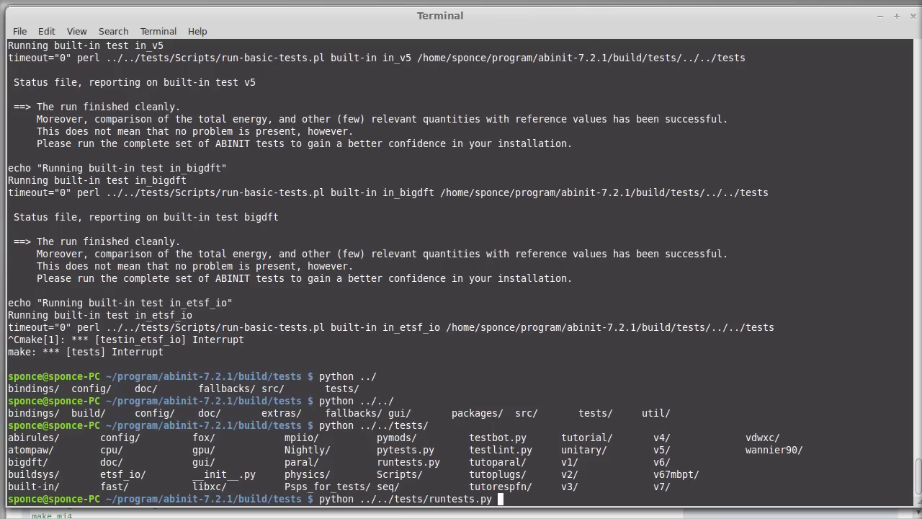
{"action": "type", "text": "-r"}
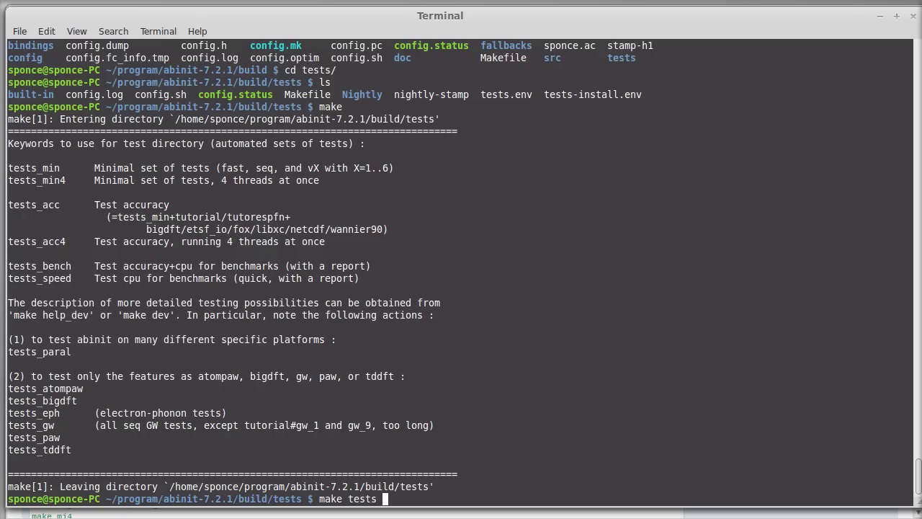
Run make tests v2 and interrupt it during the in_libxc built-in test
{"action": "type", "text": "v2"}
{"action": "key", "text": "Return"}
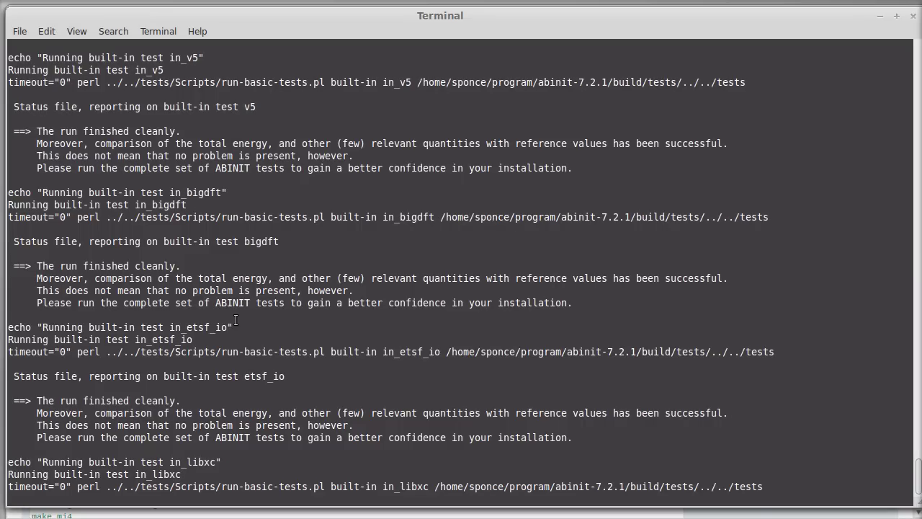
{"action": "key", "text": "ctrl+c"}
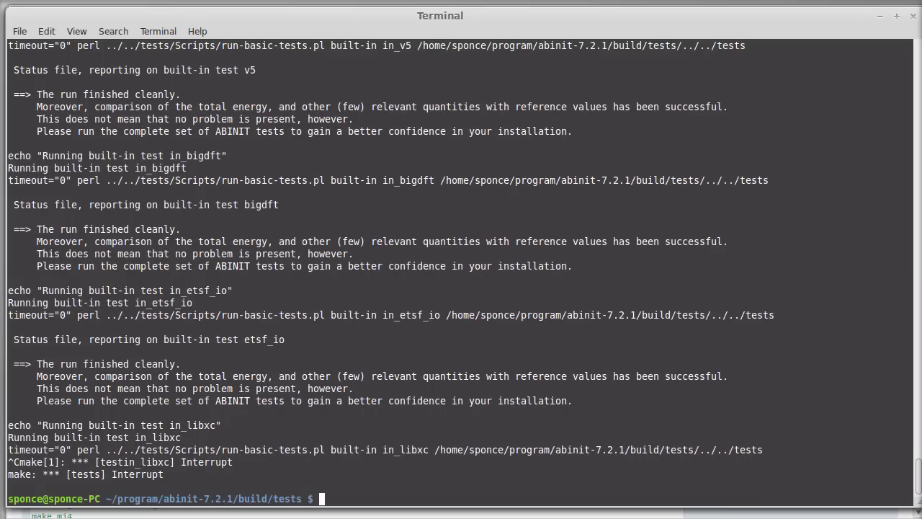
List the tests directory, then return to the build directory and list its contents
{"action": "type", "text": "ls"}
{"action": "key", "text": "Return"}
{"action": "type", "text": "b"}
{"action": "key", "text": "Return"}
{"action": "type", "text": "ls"}
{"action": "key", "text": "Return"}
Change to the src/98_main directory and list the compiled executables
{"action": "type", "text": "cd sr"}
{"action": "key", "text": "Tab"}
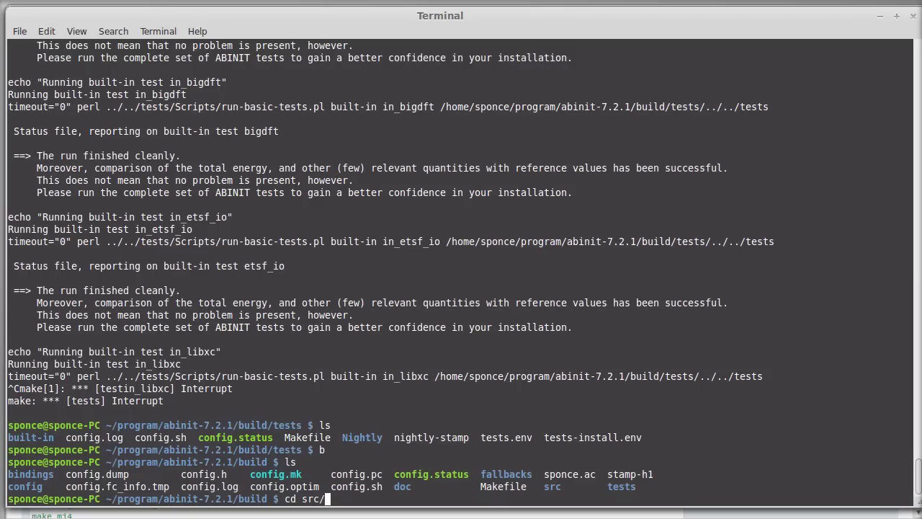
{"action": "type", "text": "98"}
{"action": "key", "text": "Tab"}
{"action": "key", "text": "Return"}
{"action": "type", "text": "ls"}
{"action": "key", "text": "Return"}
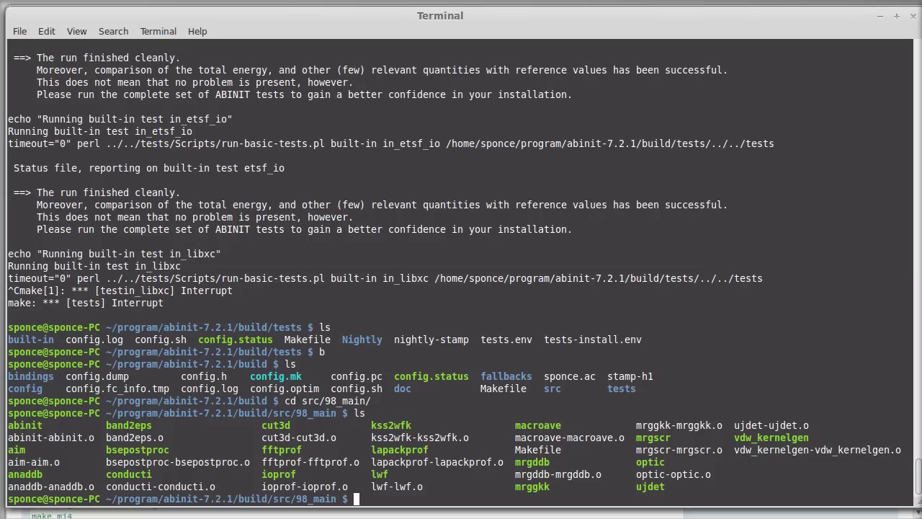
Launch the compiled abinit executable from src/98_main
{"action": "type", "text": "./ab"}
{"action": "type", "text": "init"}
{"action": "key", "text": "Return"}
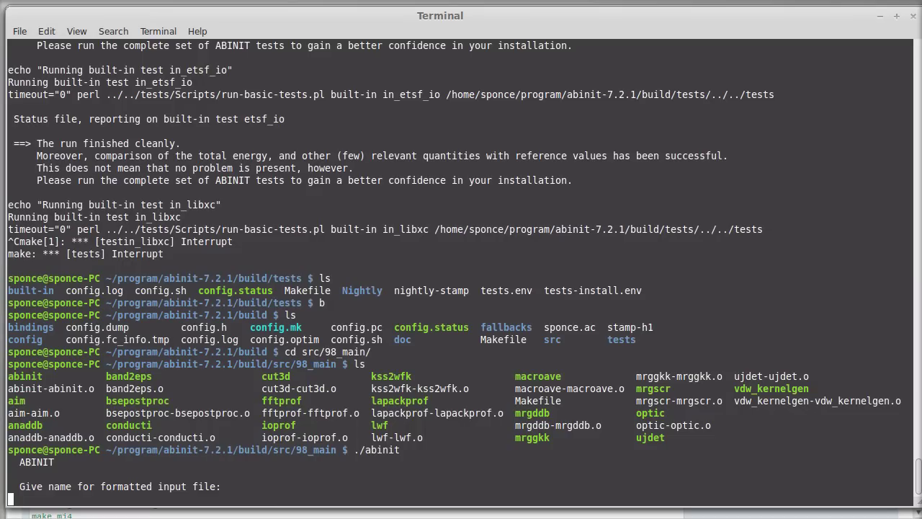